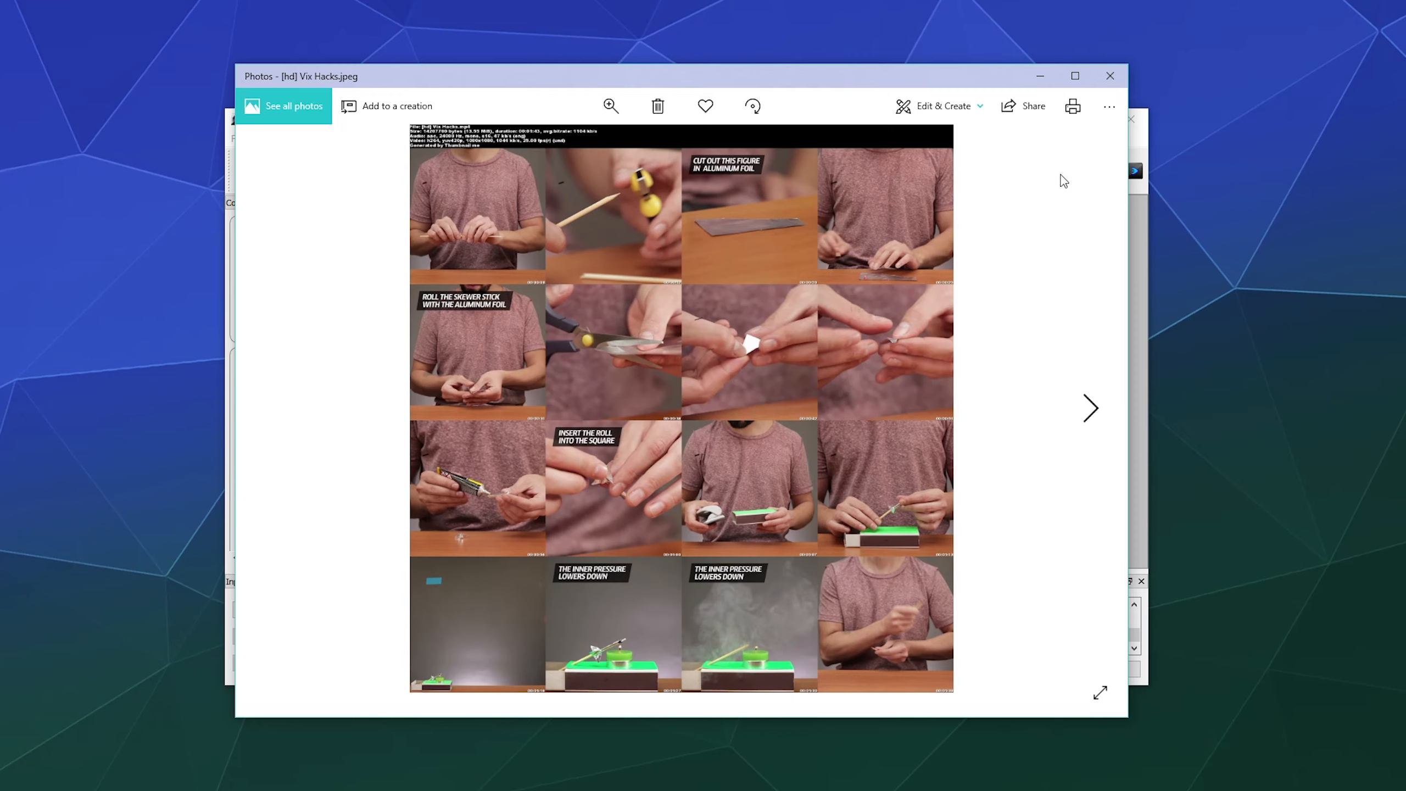
- Close the Vix Hacks image preview and set the thumbnail grid to 6 rows and 4 columns
left_click(1109, 76)
left_click(512, 568)
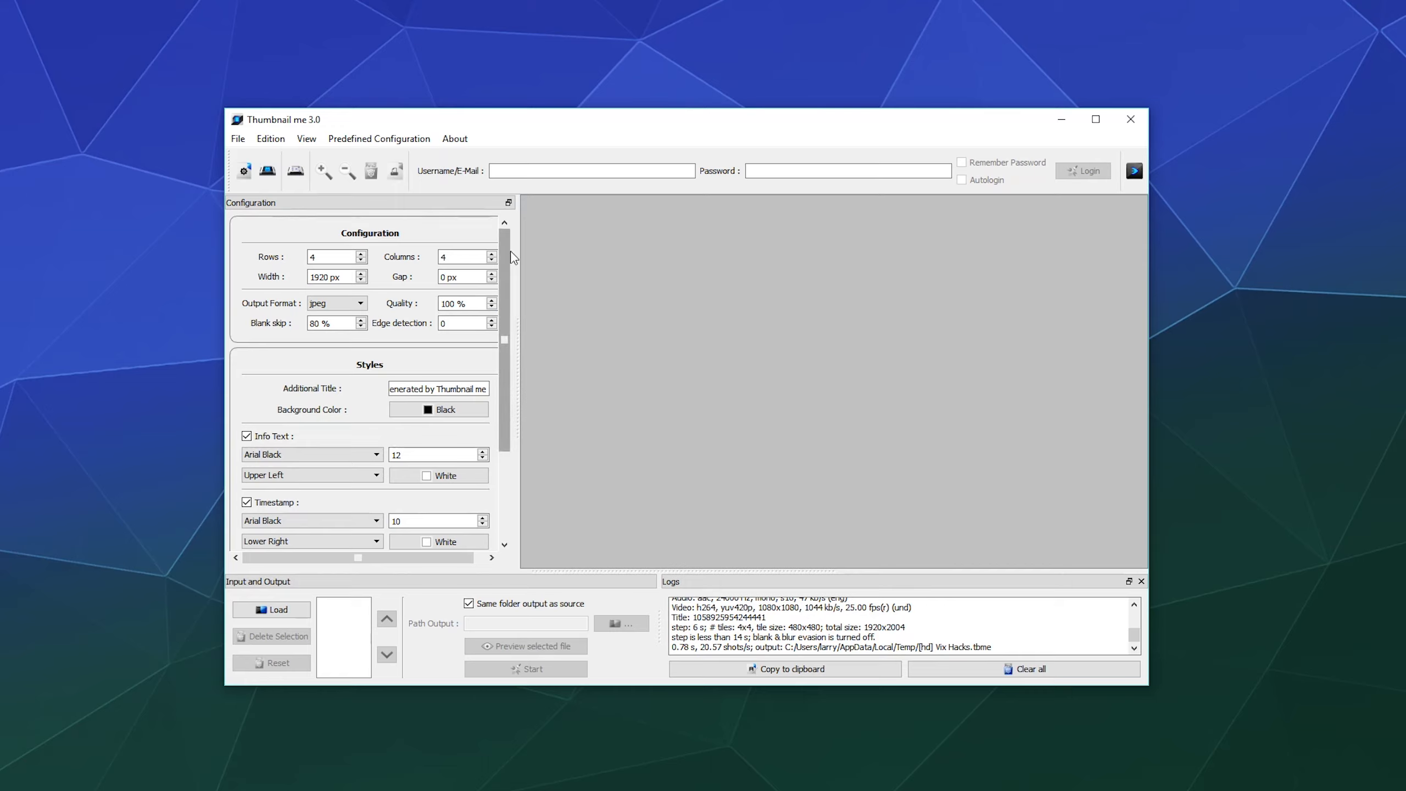
left_click(336, 259)
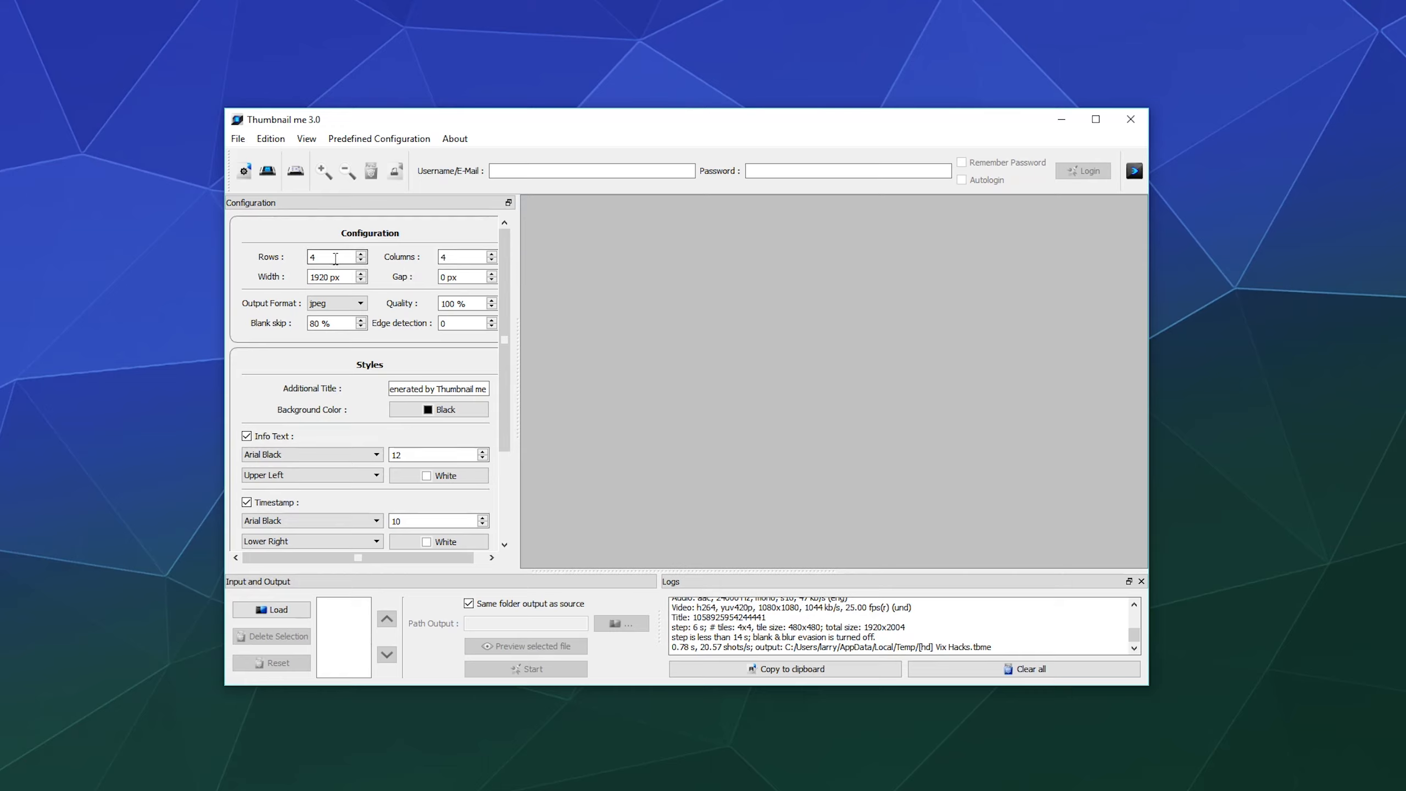
type("6")
key("Tab")
type("4")
- Set the thumbnail sheet's width to 1280 px and choose jpeg as the output format
left_click_drag(346, 276, 240, 277)
type("18")
key("BackSpace")
type("280")
left_click(326, 303)
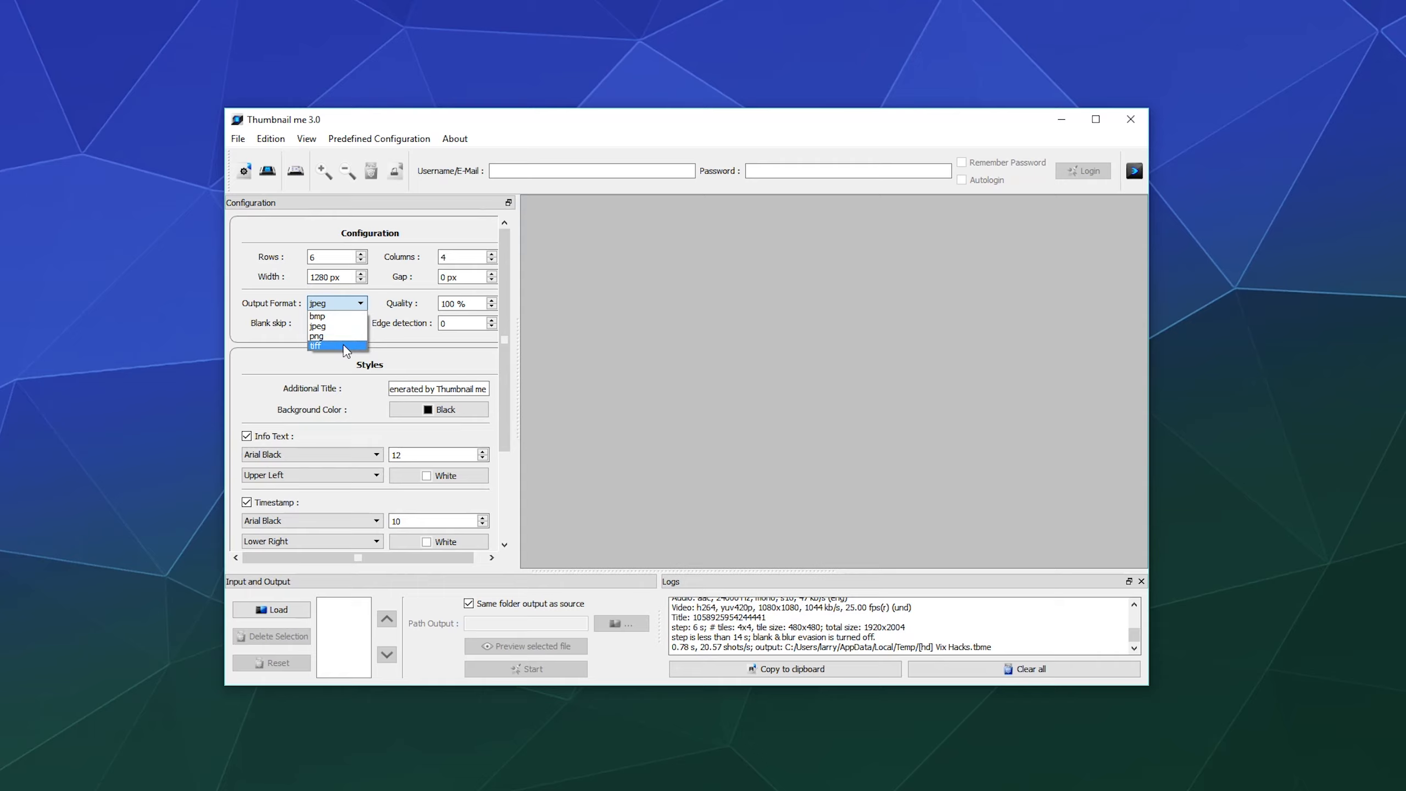
left_click(345, 328)
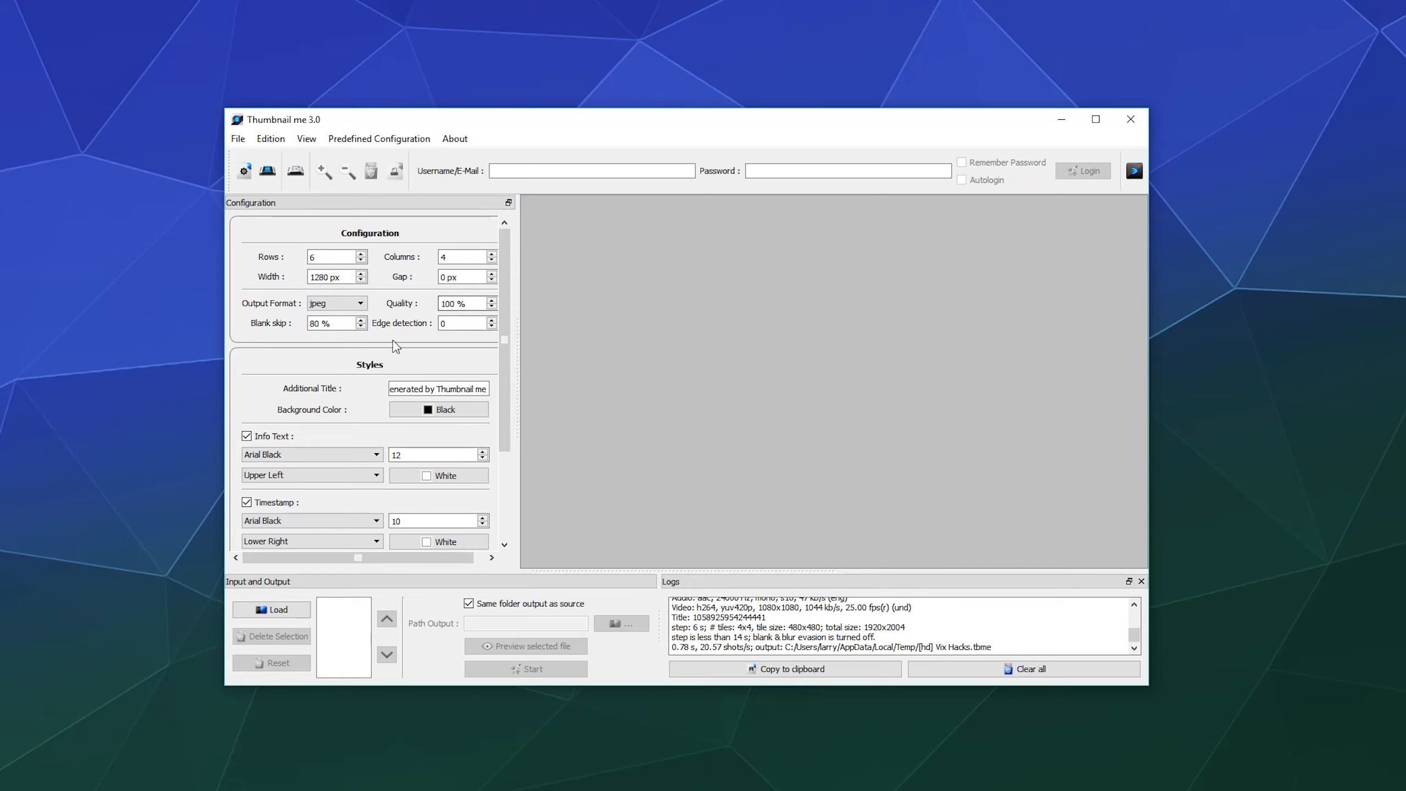
- Replace the additional title with "Chupacabra Thumbnails"
left_click(395, 389)
key("ctrl+a")
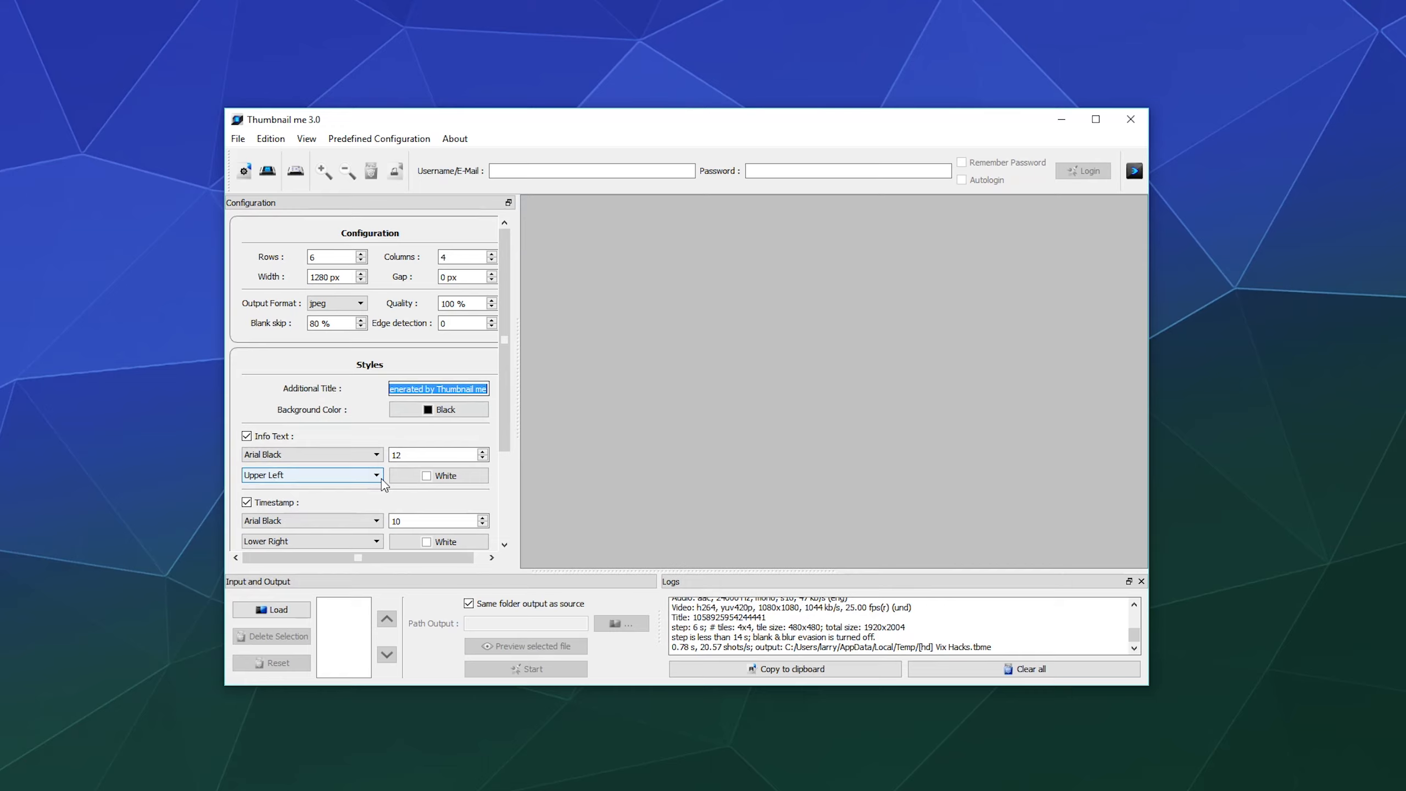
key("BackSpace")
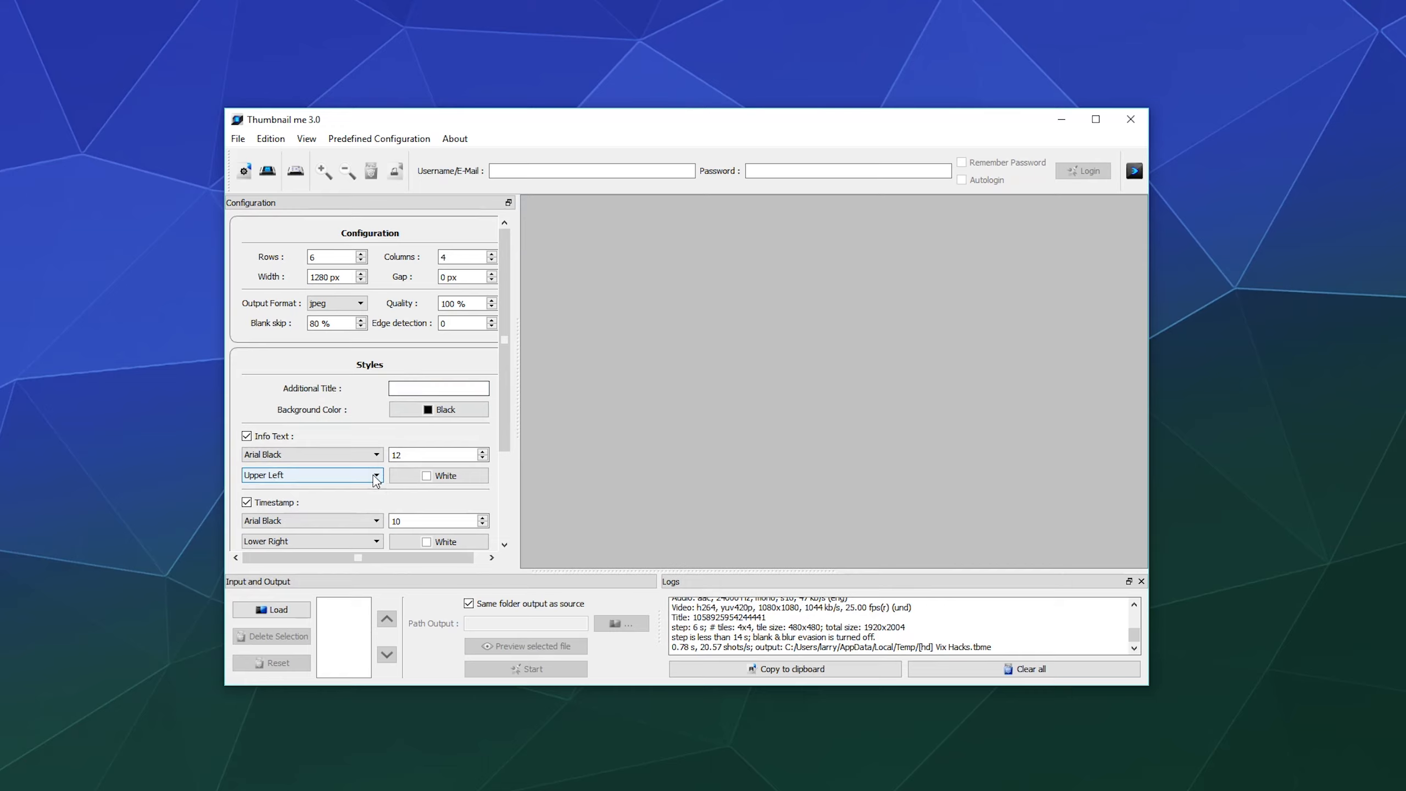
type("Chupacabra Thumbnails")
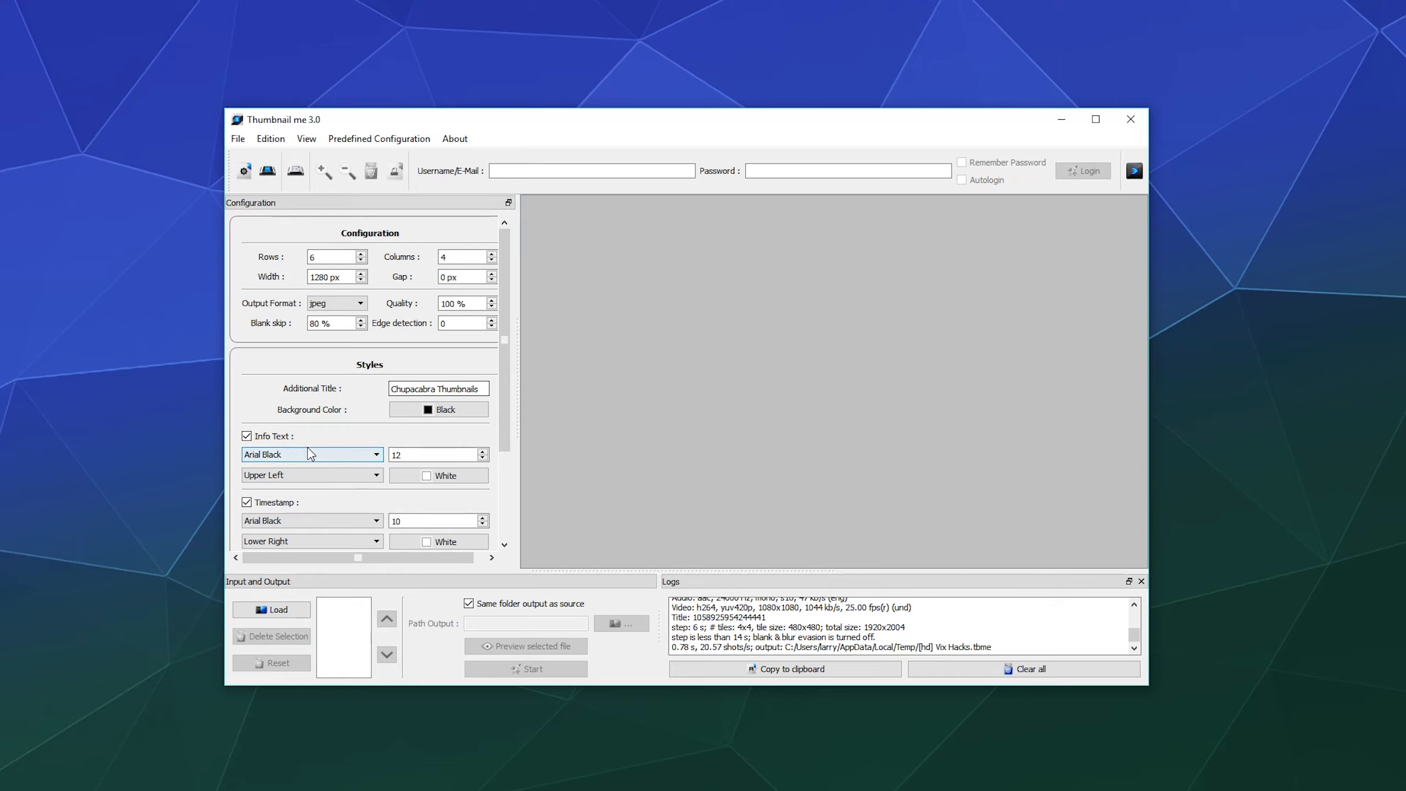
- Change the info text font to ONRAMP
left_click(260, 456)
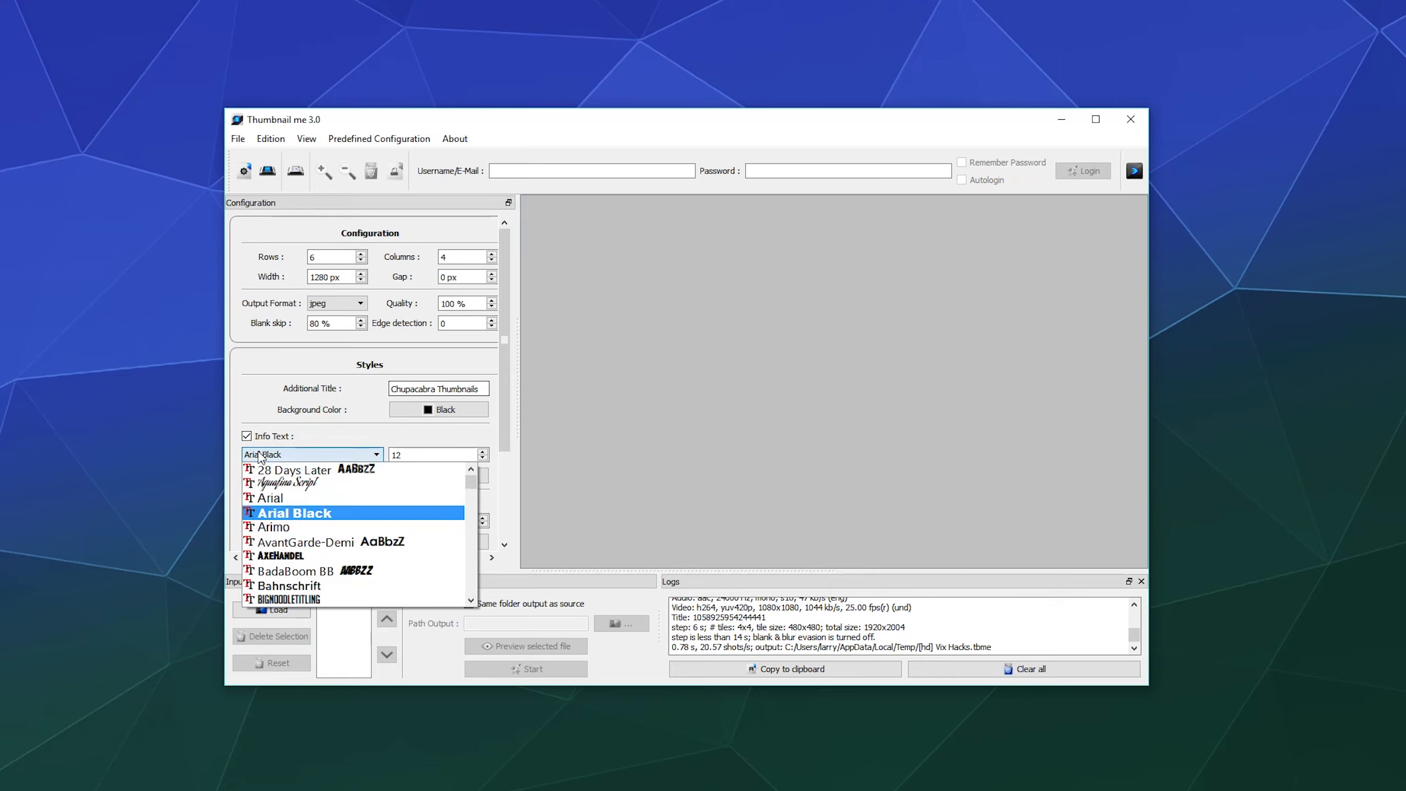
scroll(331, 518, "down", 8)
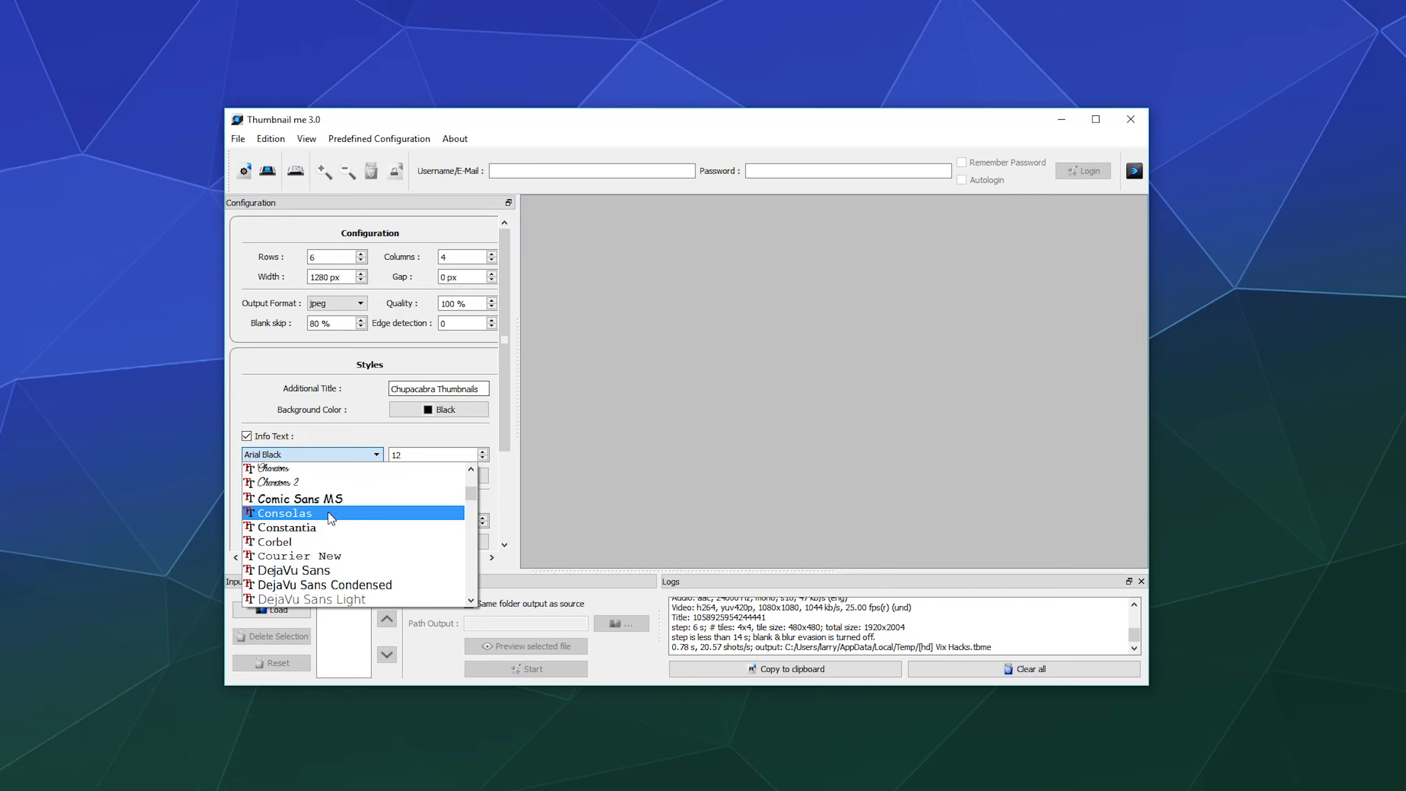
scroll(331, 518, "down", 6)
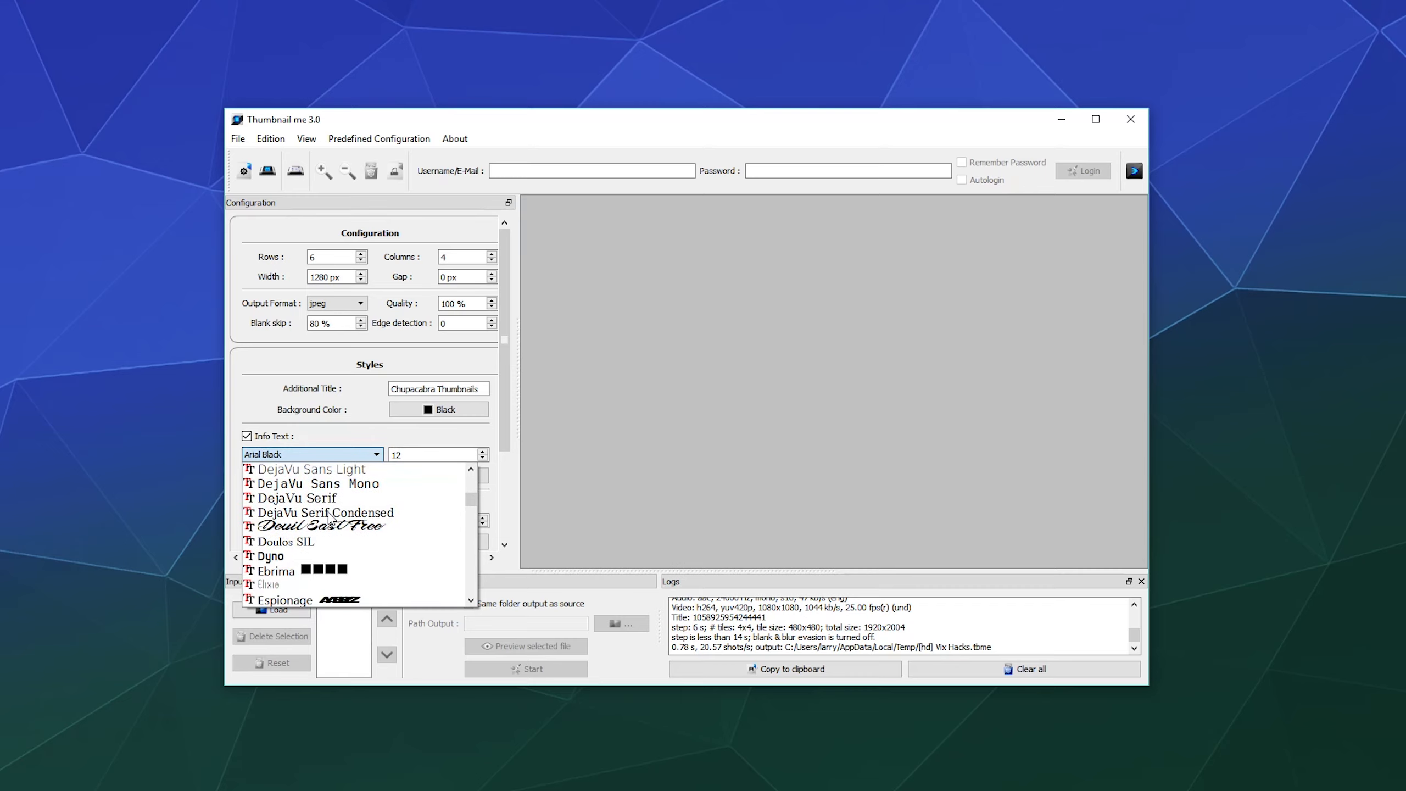
scroll(329, 513, "down", 8)
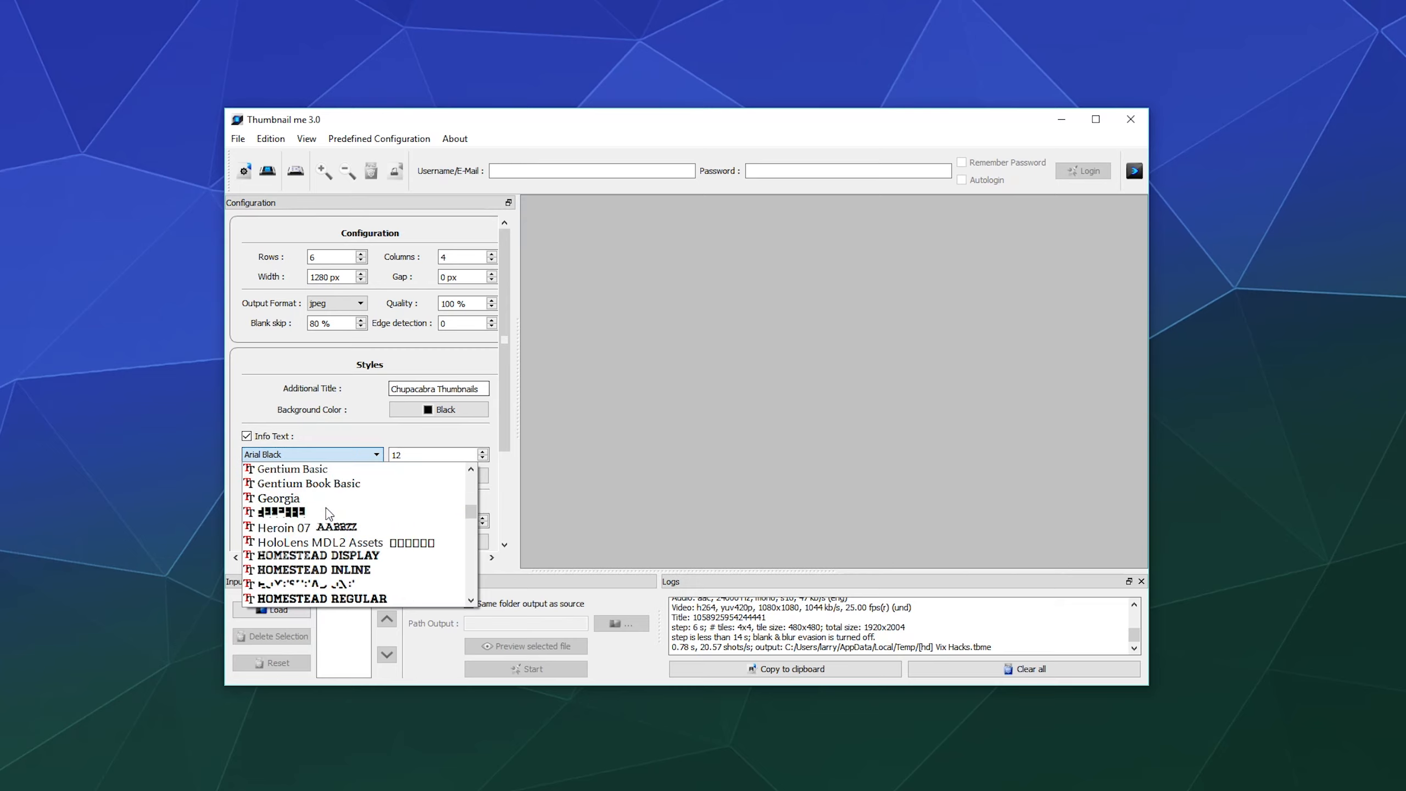
scroll(329, 512, "down", 8)
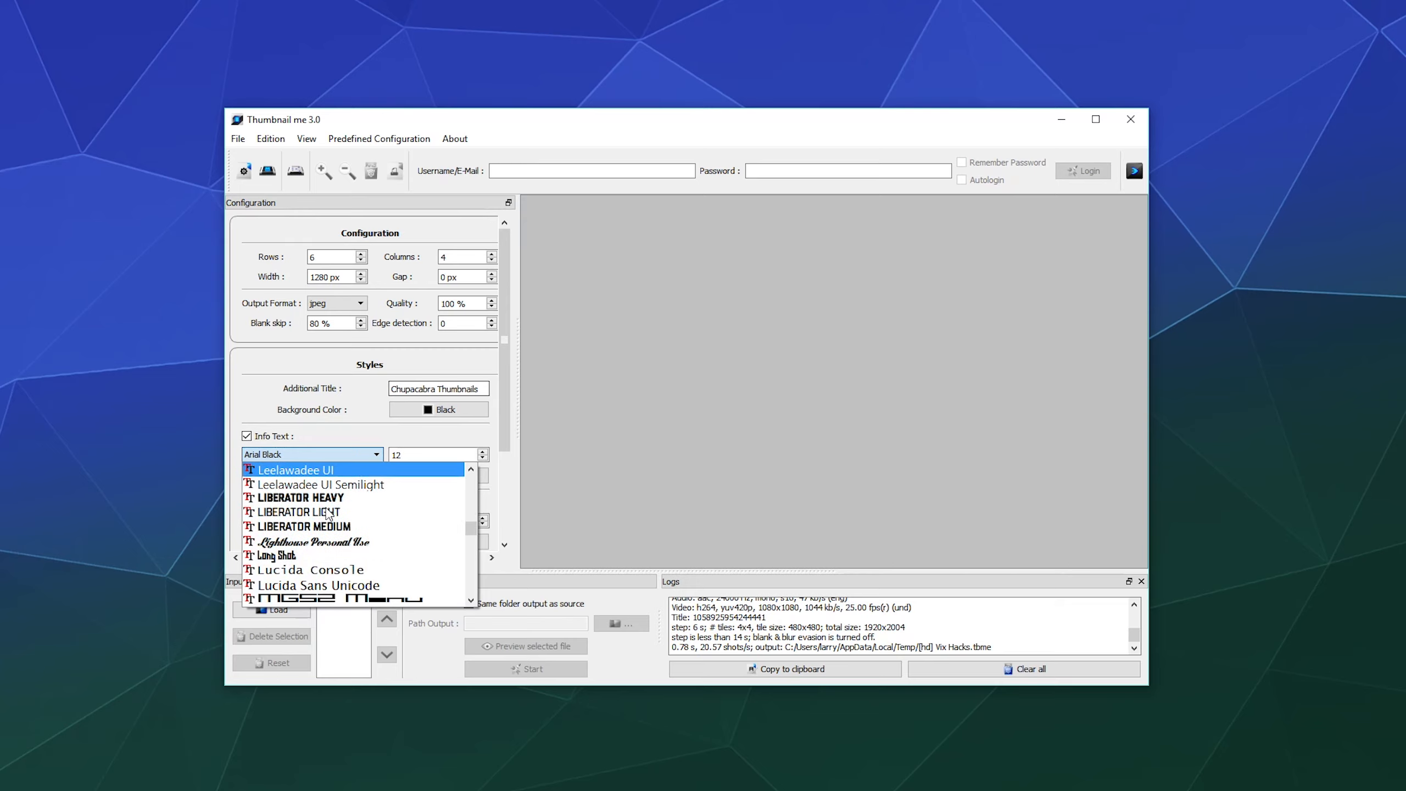
scroll(329, 512, "down", 8)
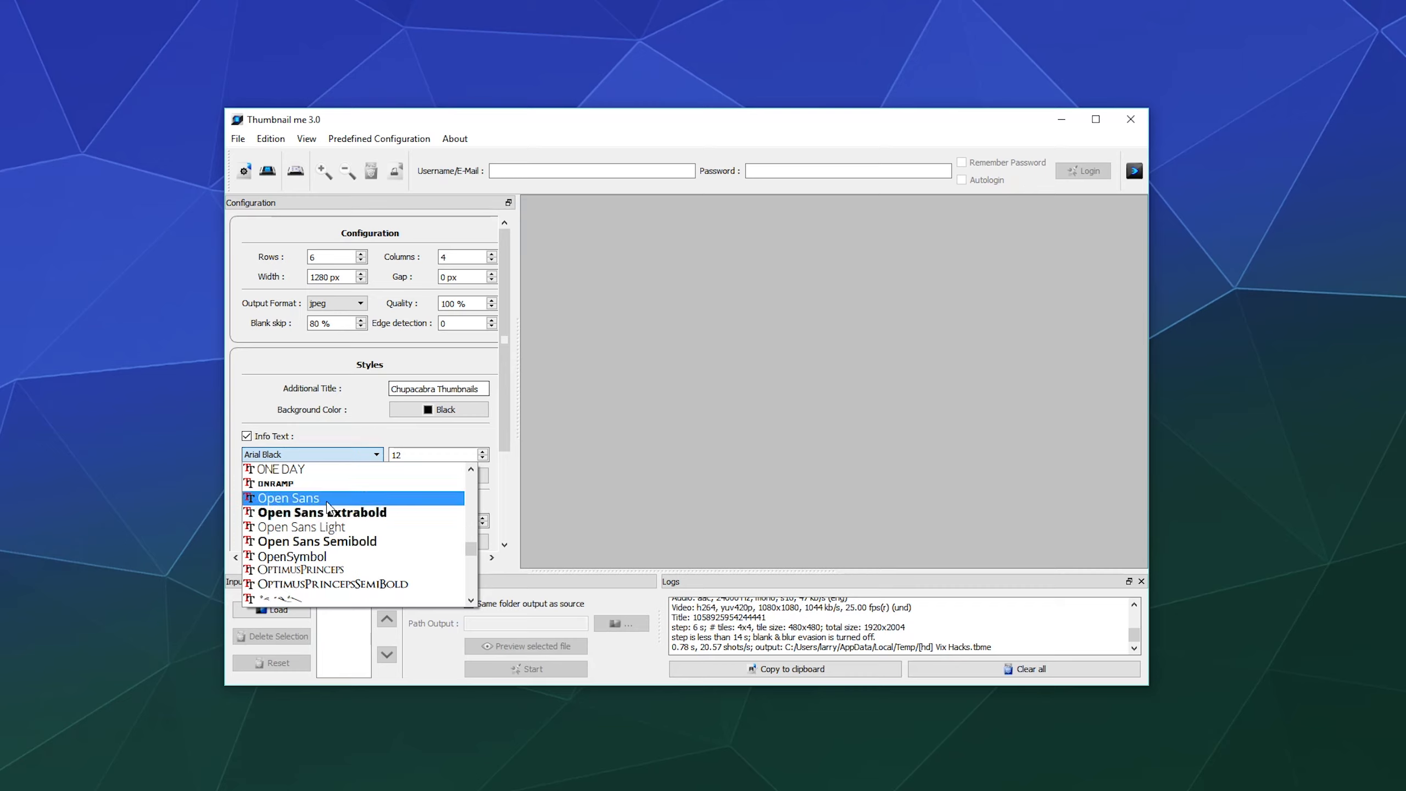
scroll(324, 555, "down", 1)
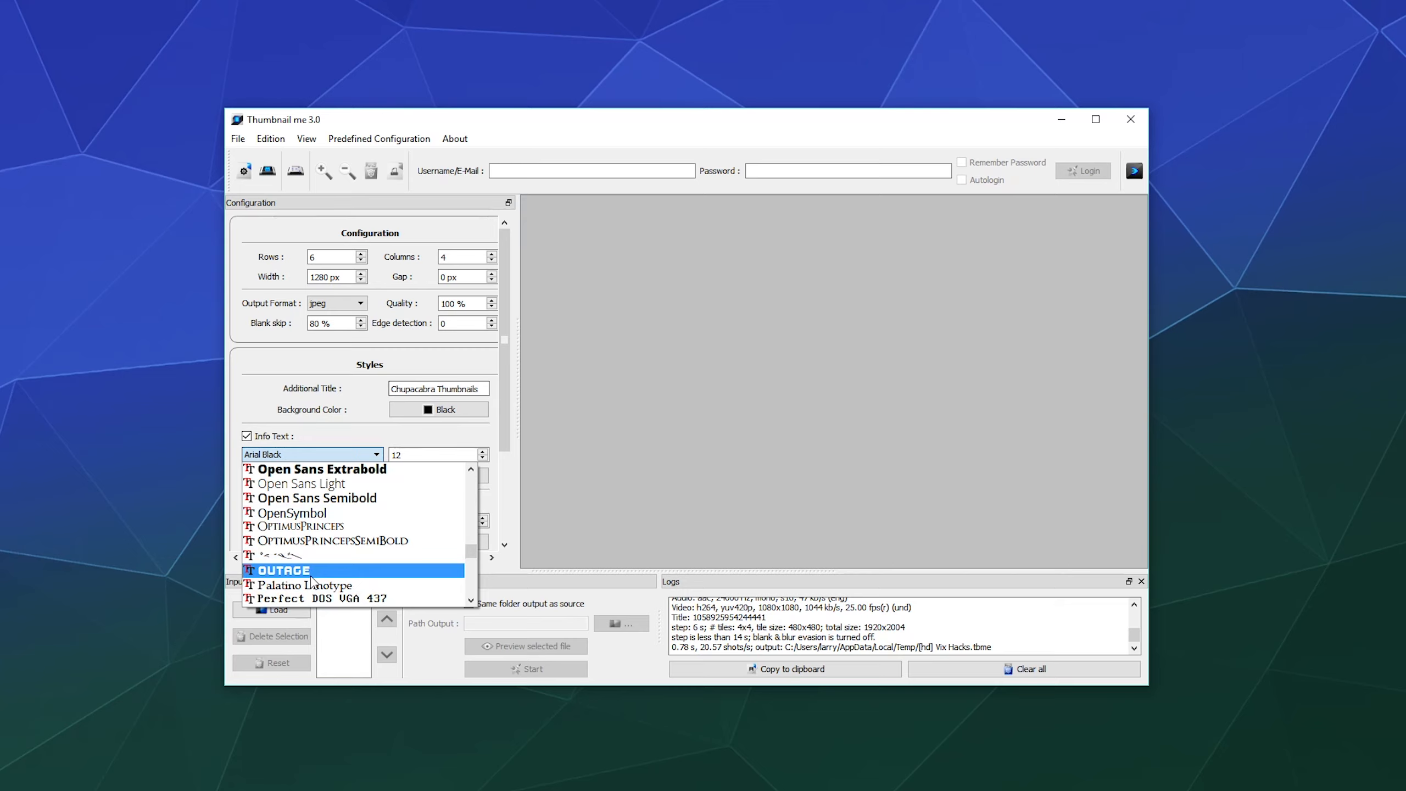
scroll(312, 580, "down", 1)
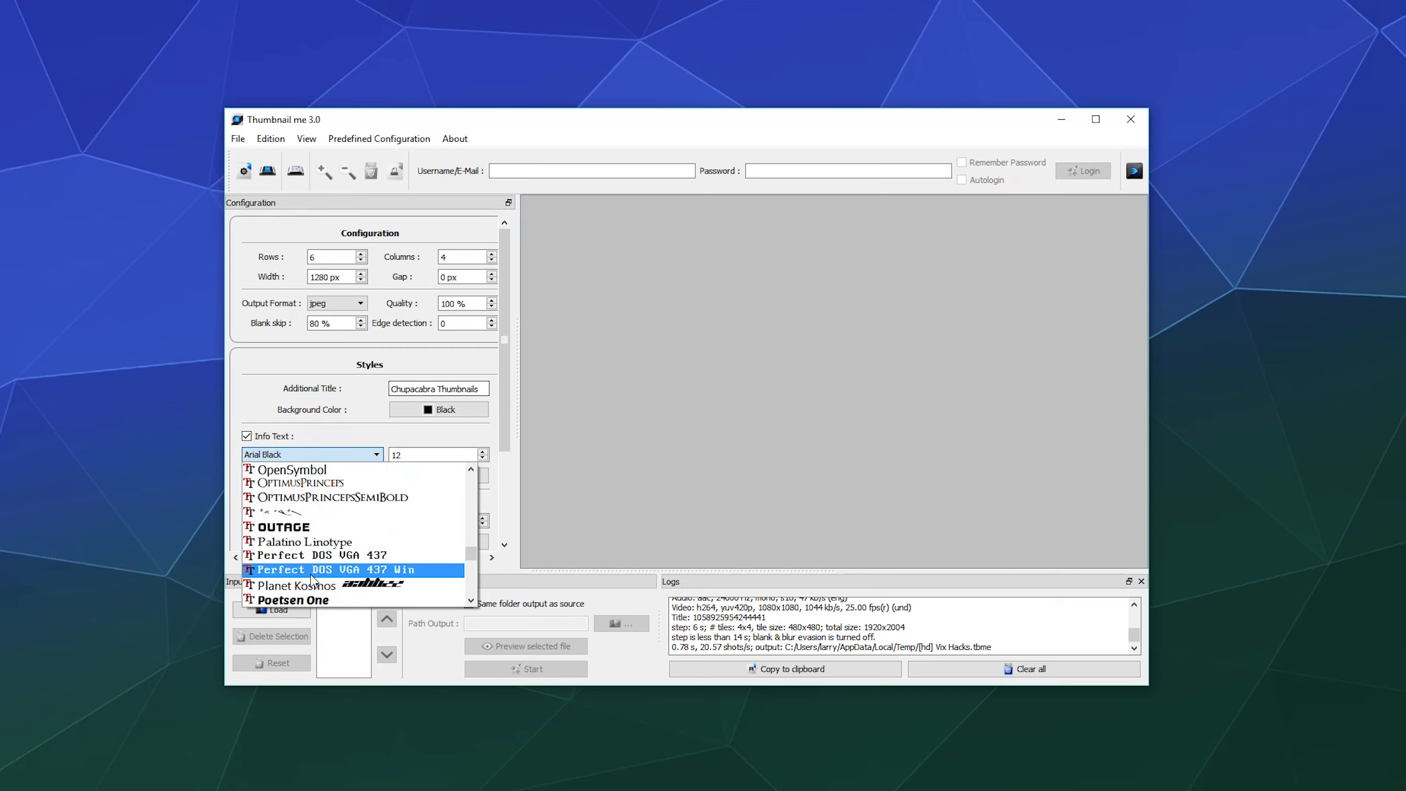
scroll(314, 531, "up", 1)
scroll(313, 531, "up", 2)
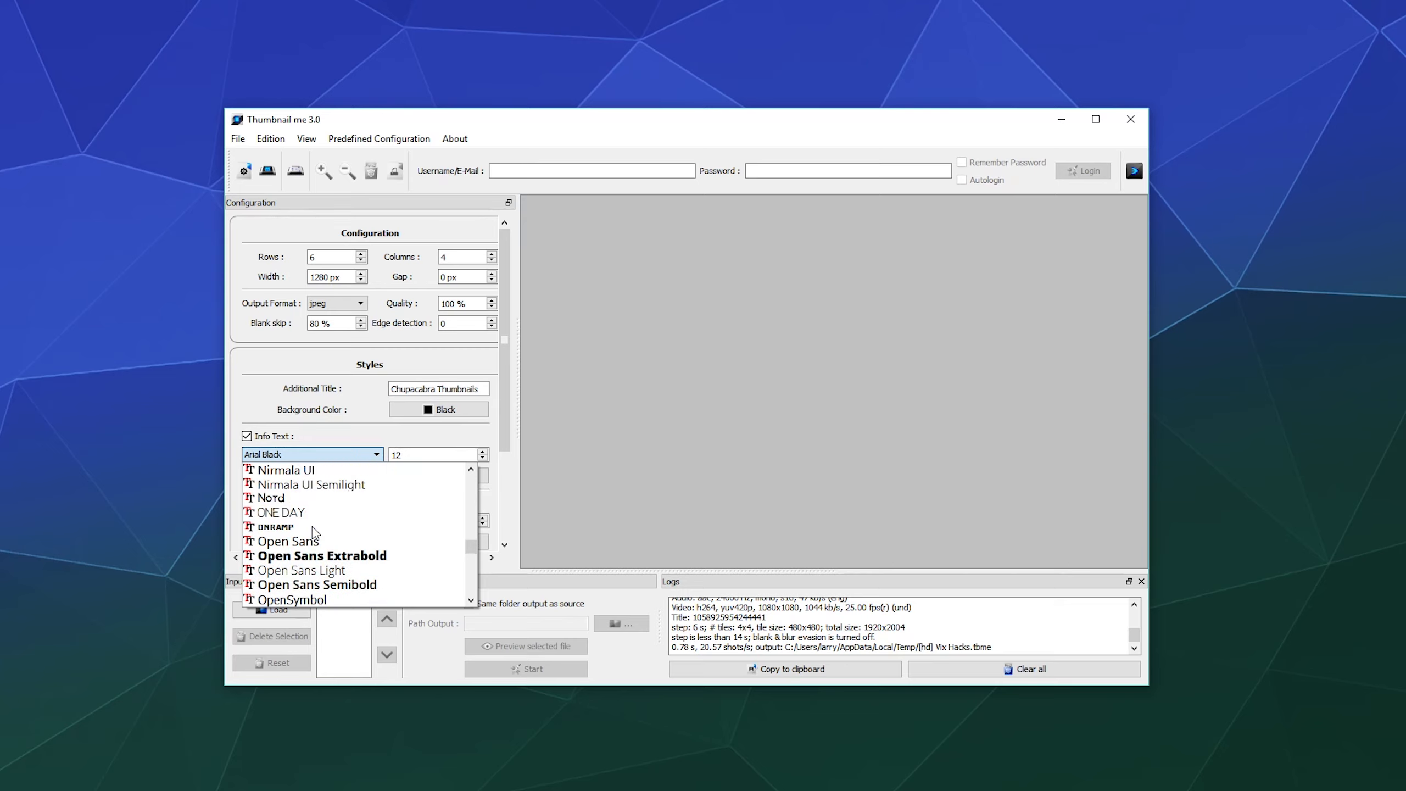
left_click(312, 527)
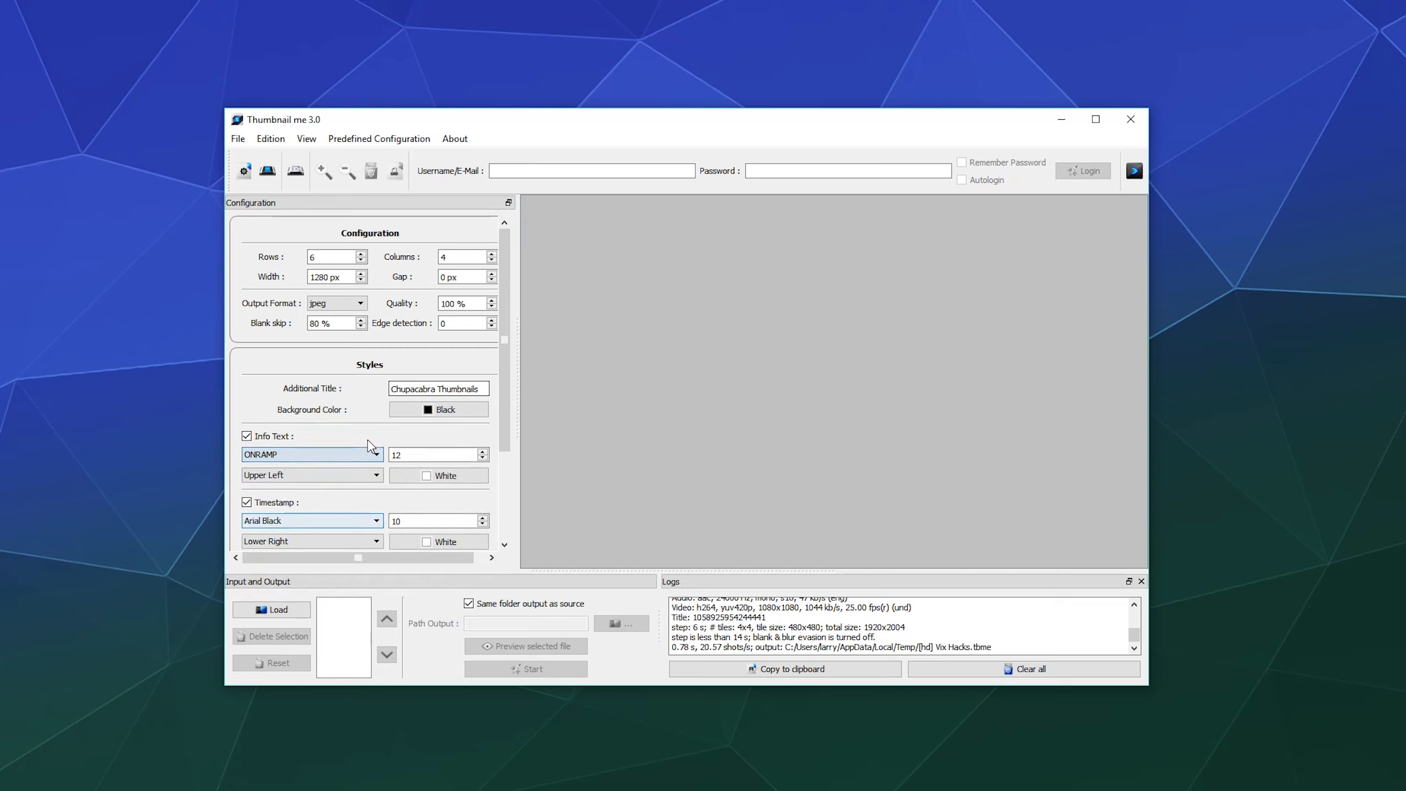
- Change the timestamp font to Dyno
left_click(329, 526)
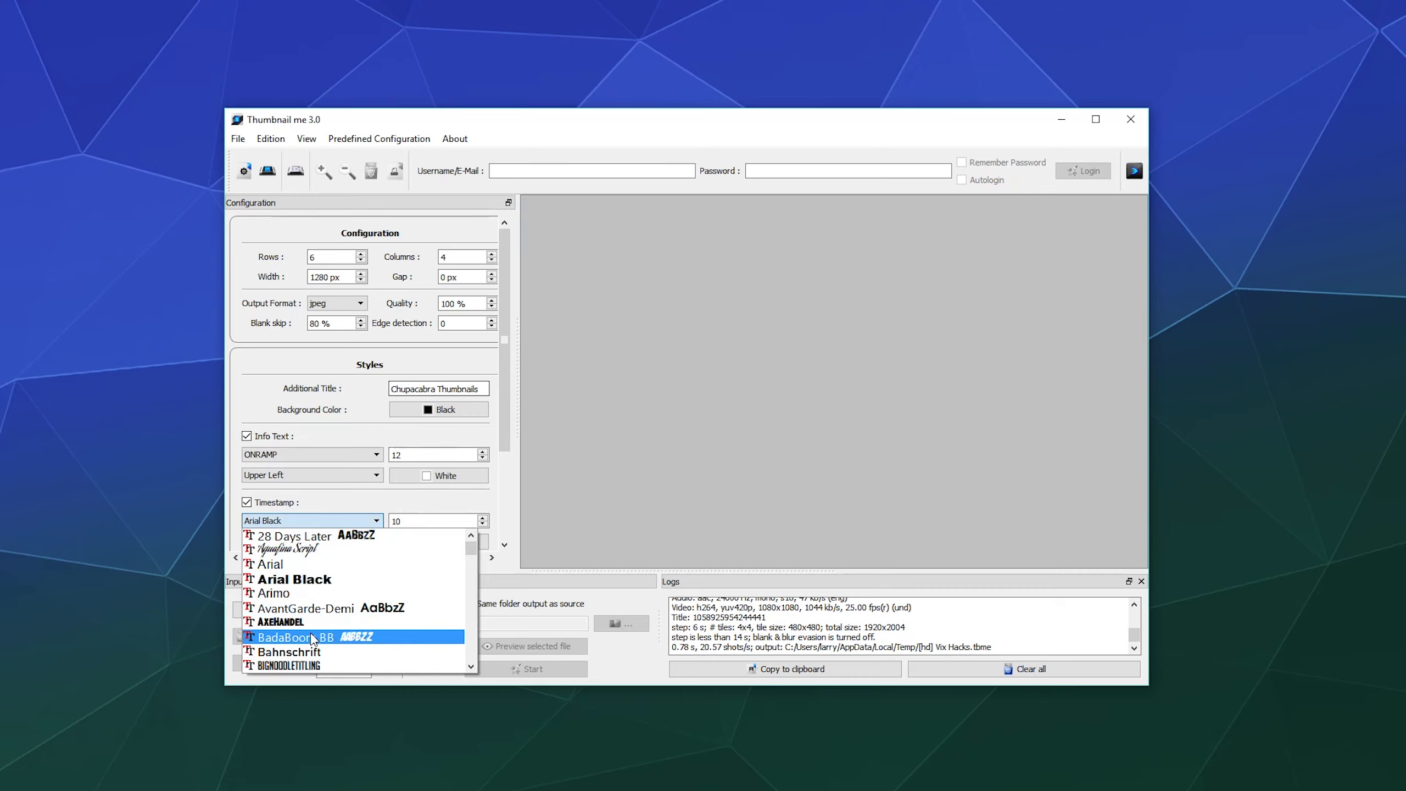
scroll(324, 617, "down", 3)
scroll(324, 620, "down", 6)
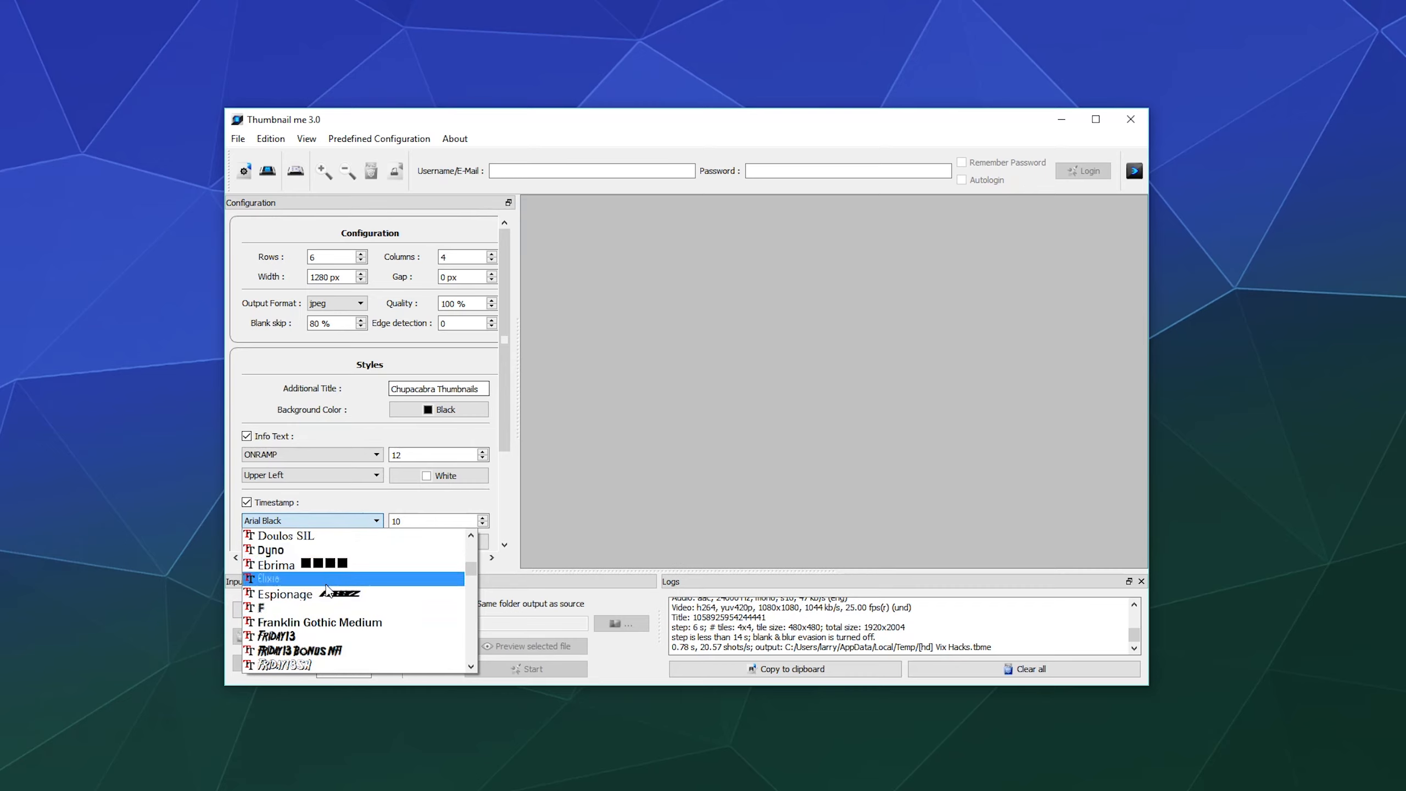
scroll(325, 577, "up", 1)
left_click(323, 578)
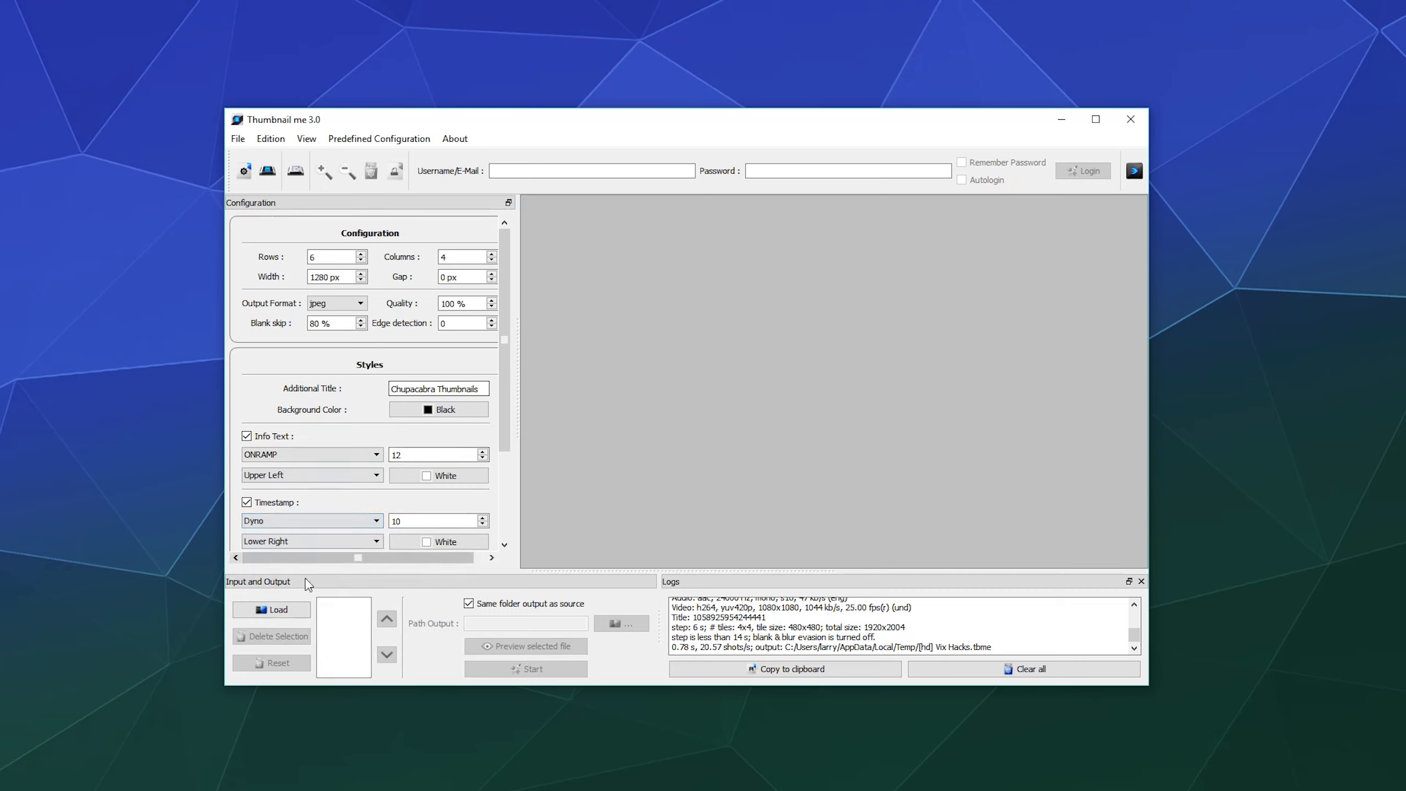
- Load the Mountain Pine Beetle video from the Send 7 folder inside Video Output
scroll(493, 502, "down", 4)
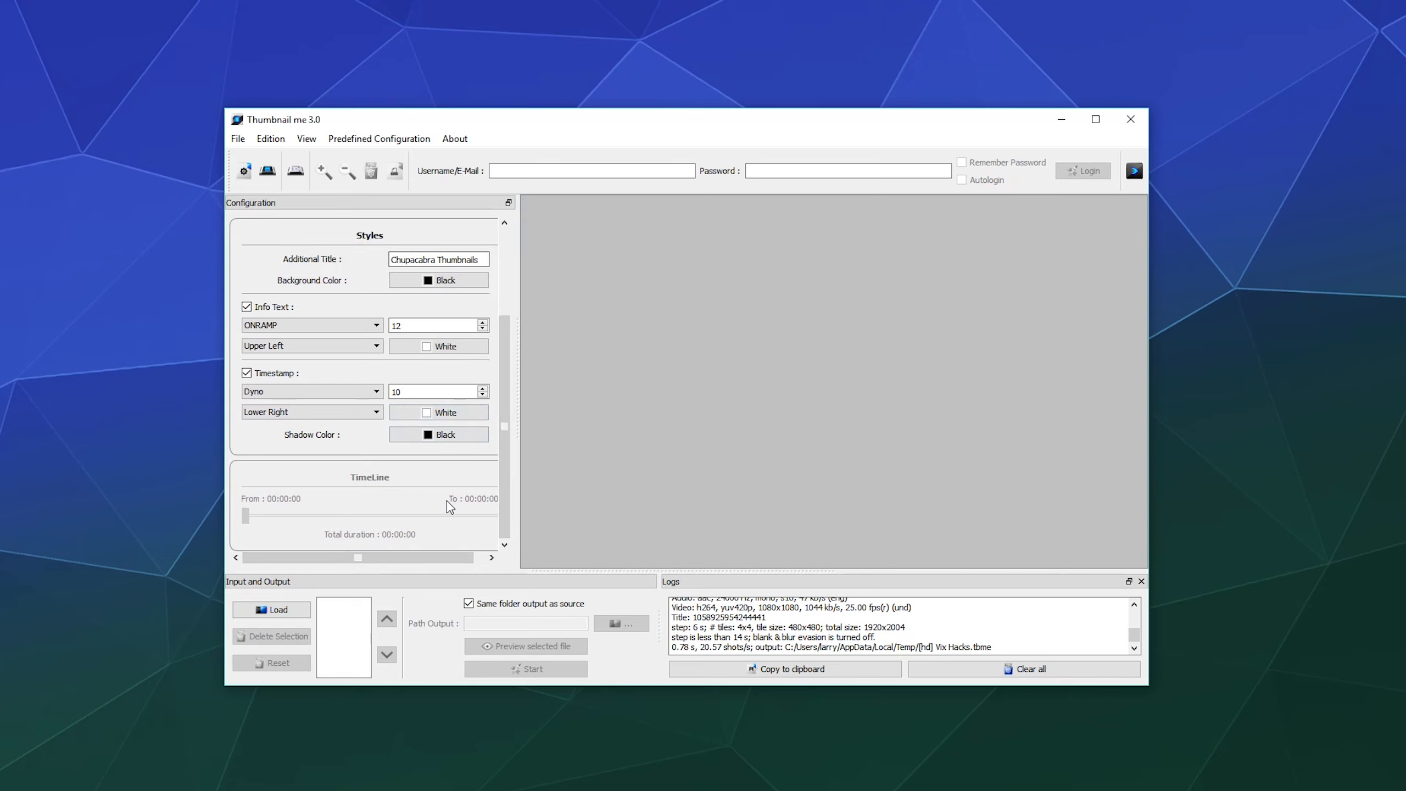
left_click(272, 609)
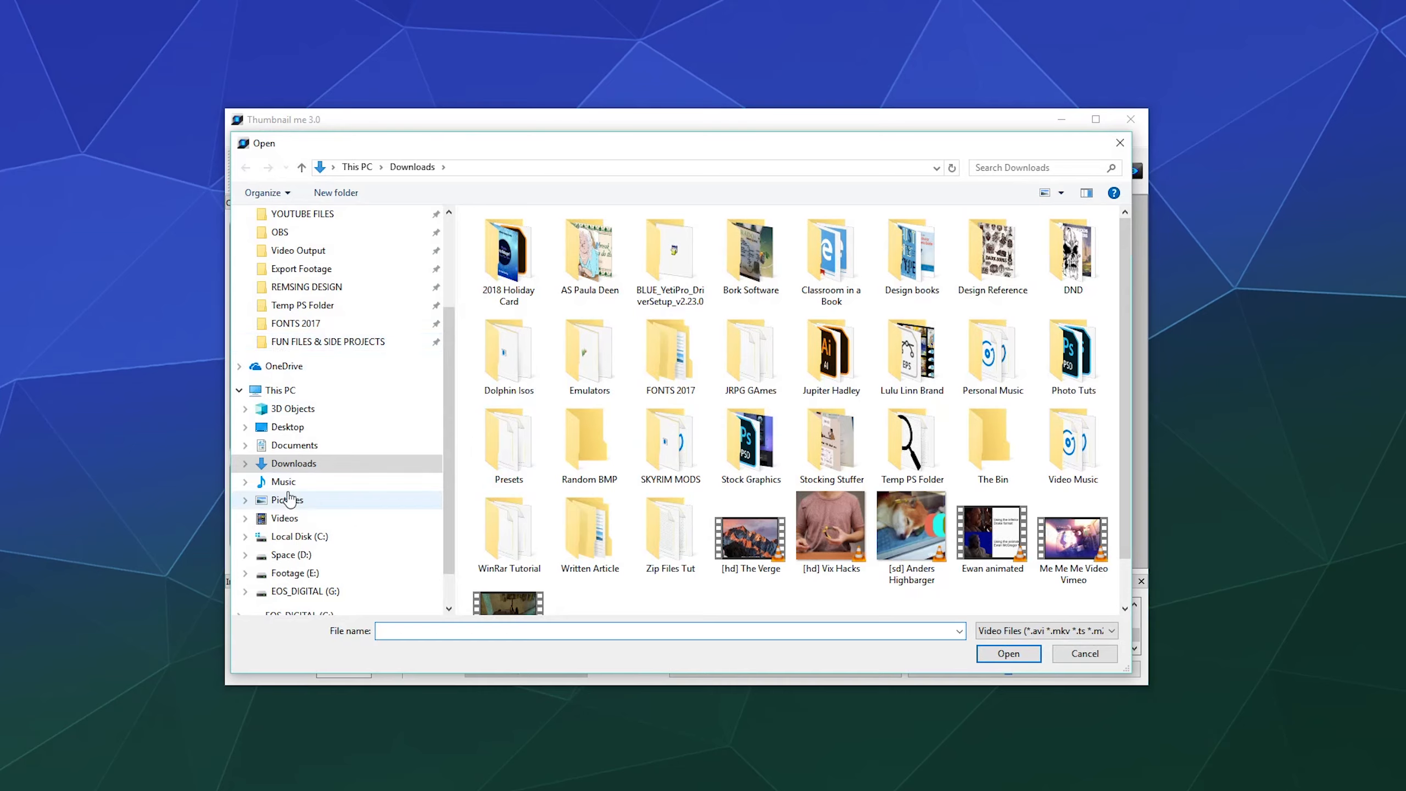
left_click(324, 256)
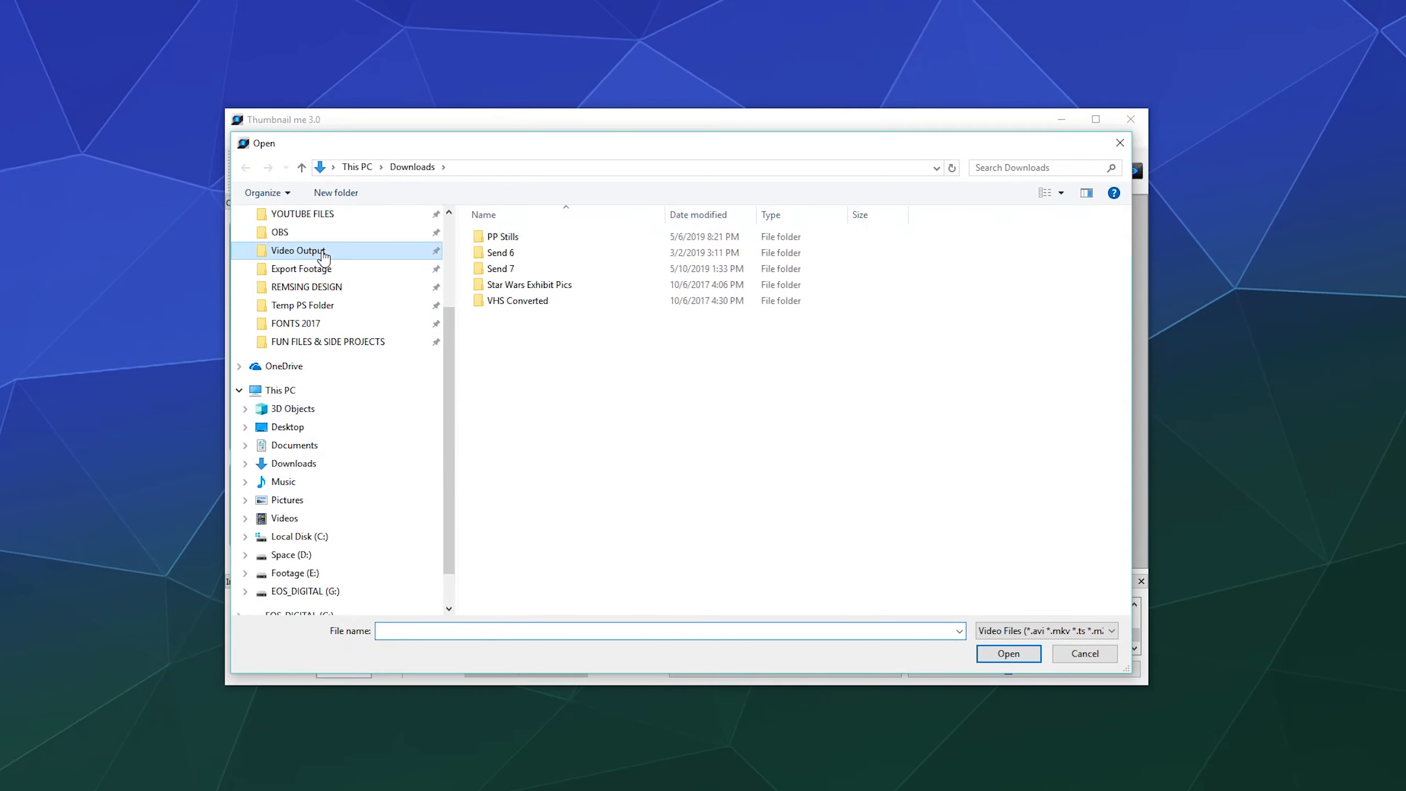
double_click(519, 267)
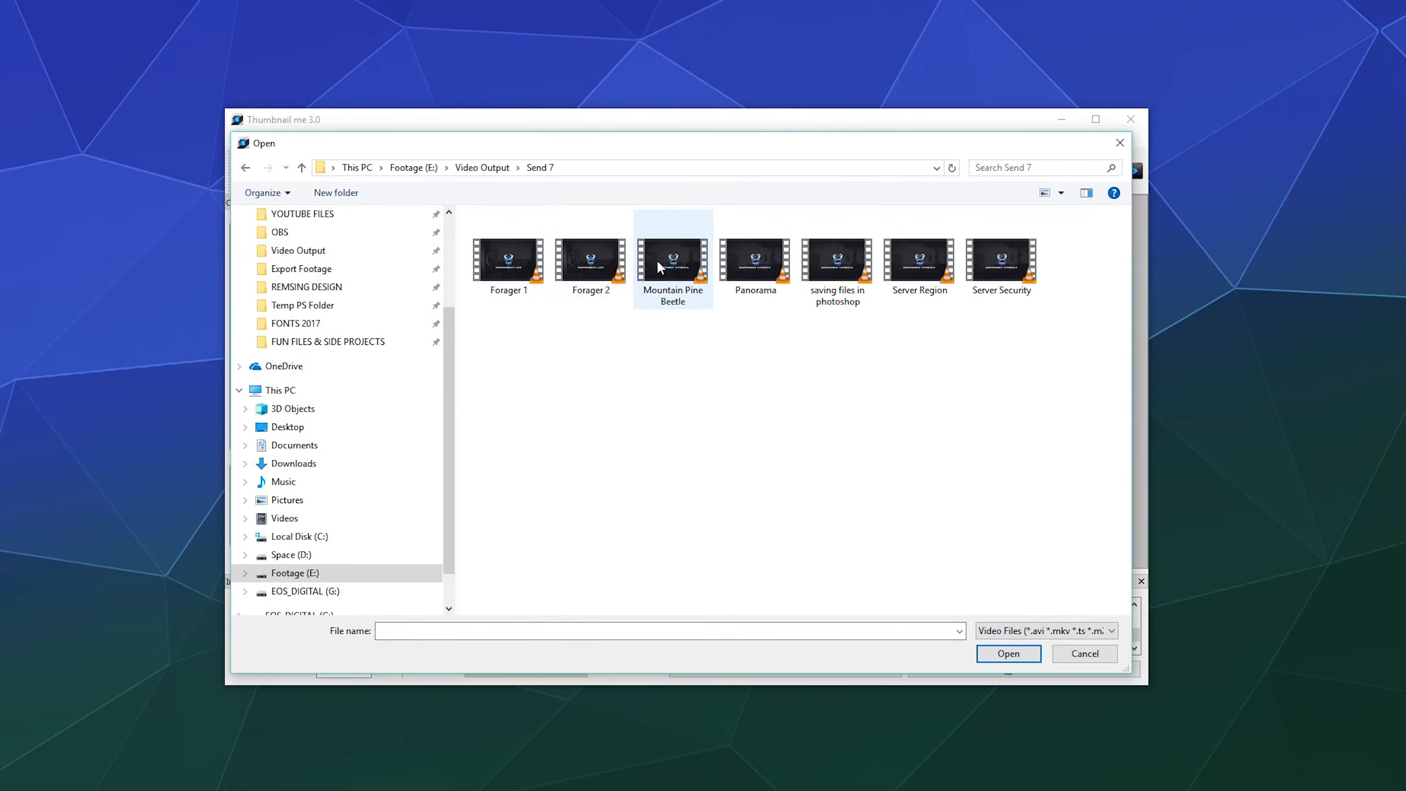
left_click(690, 266)
left_click(1008, 654)
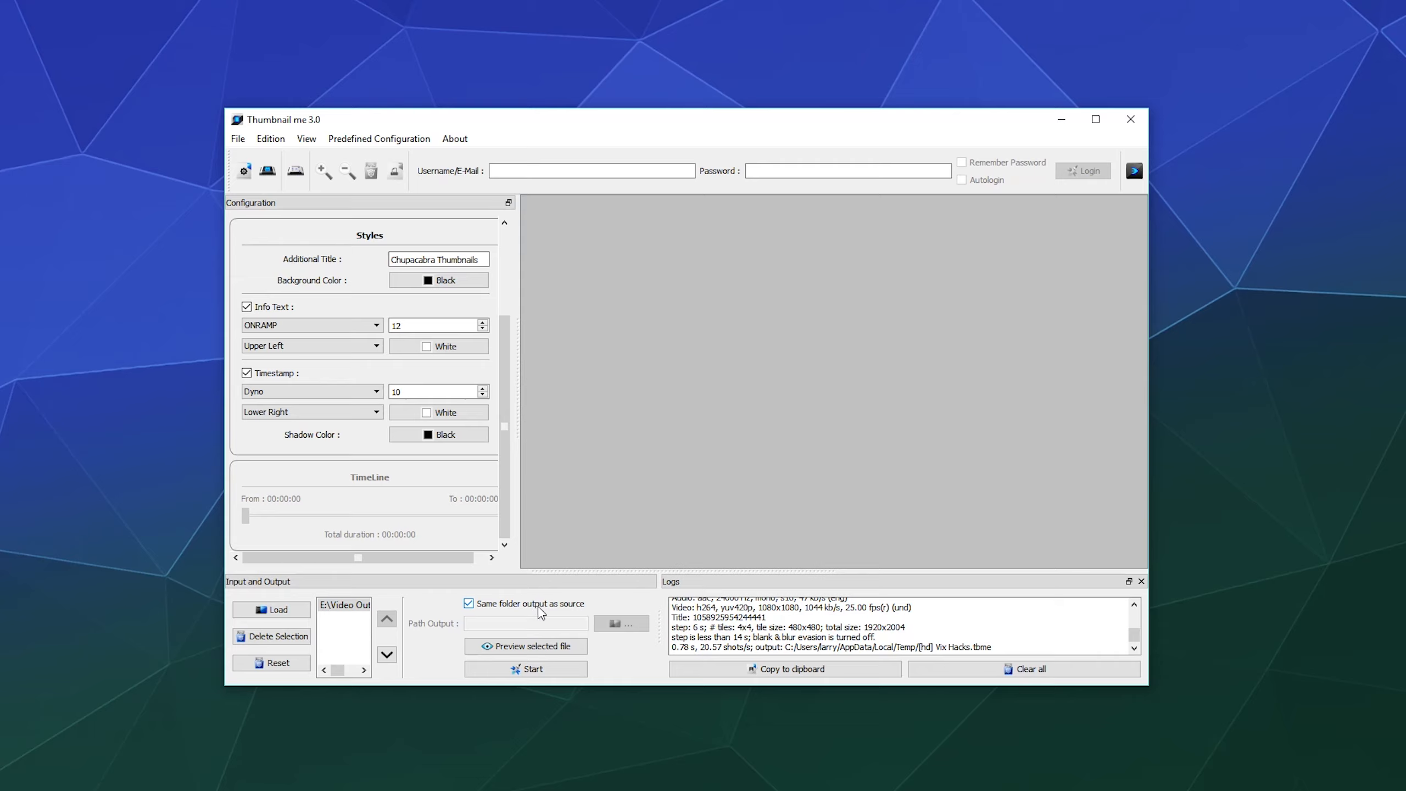
left_click(477, 606)
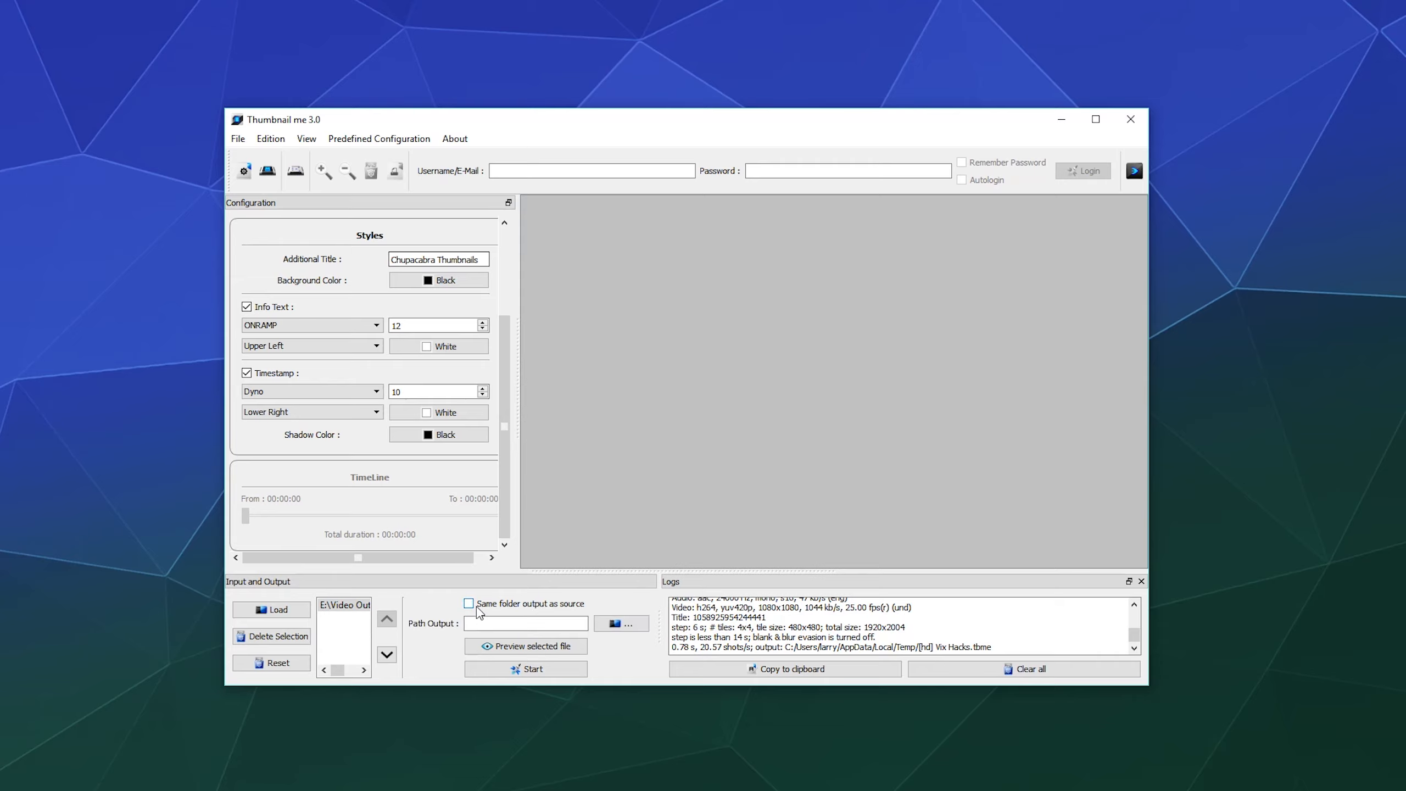
left_click(623, 632)
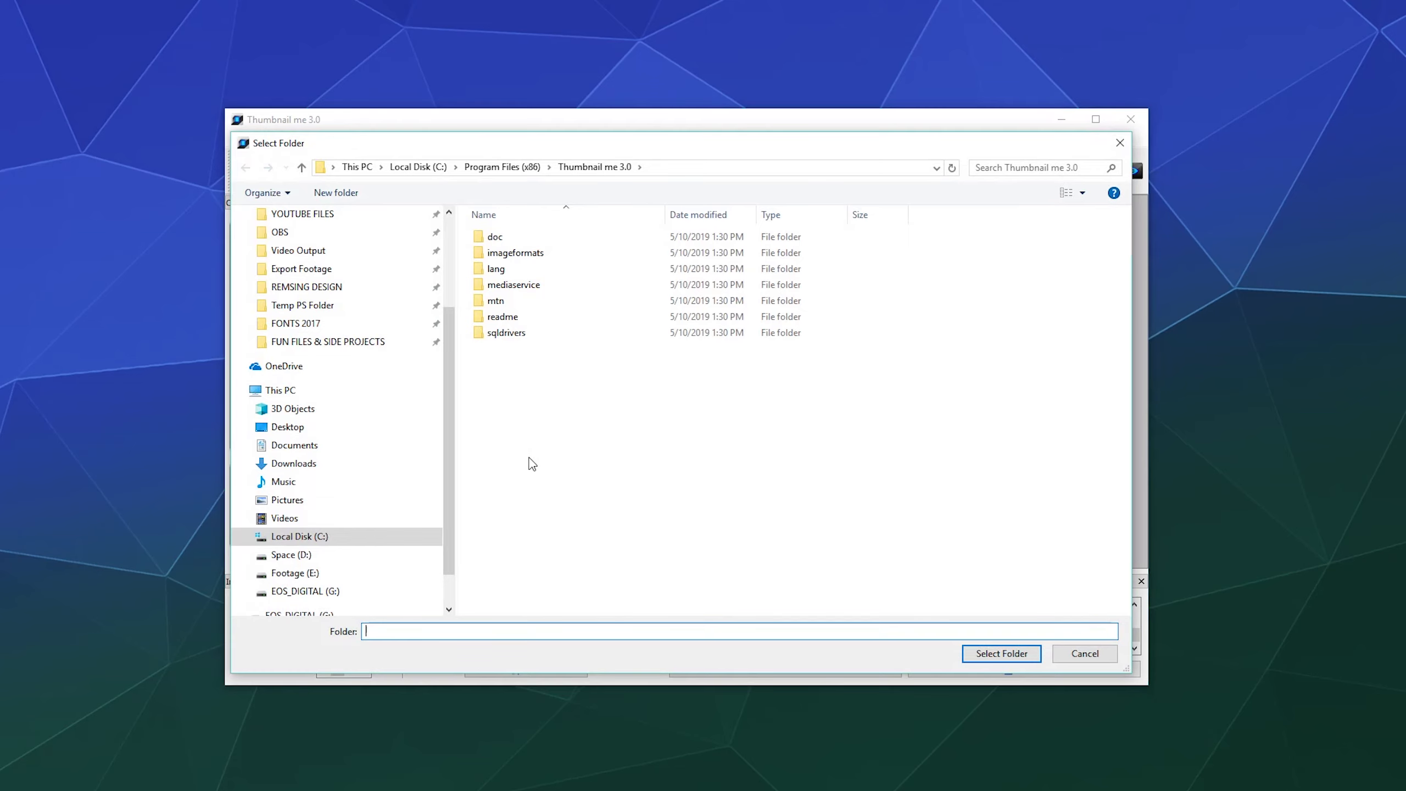
left_click(1084, 653)
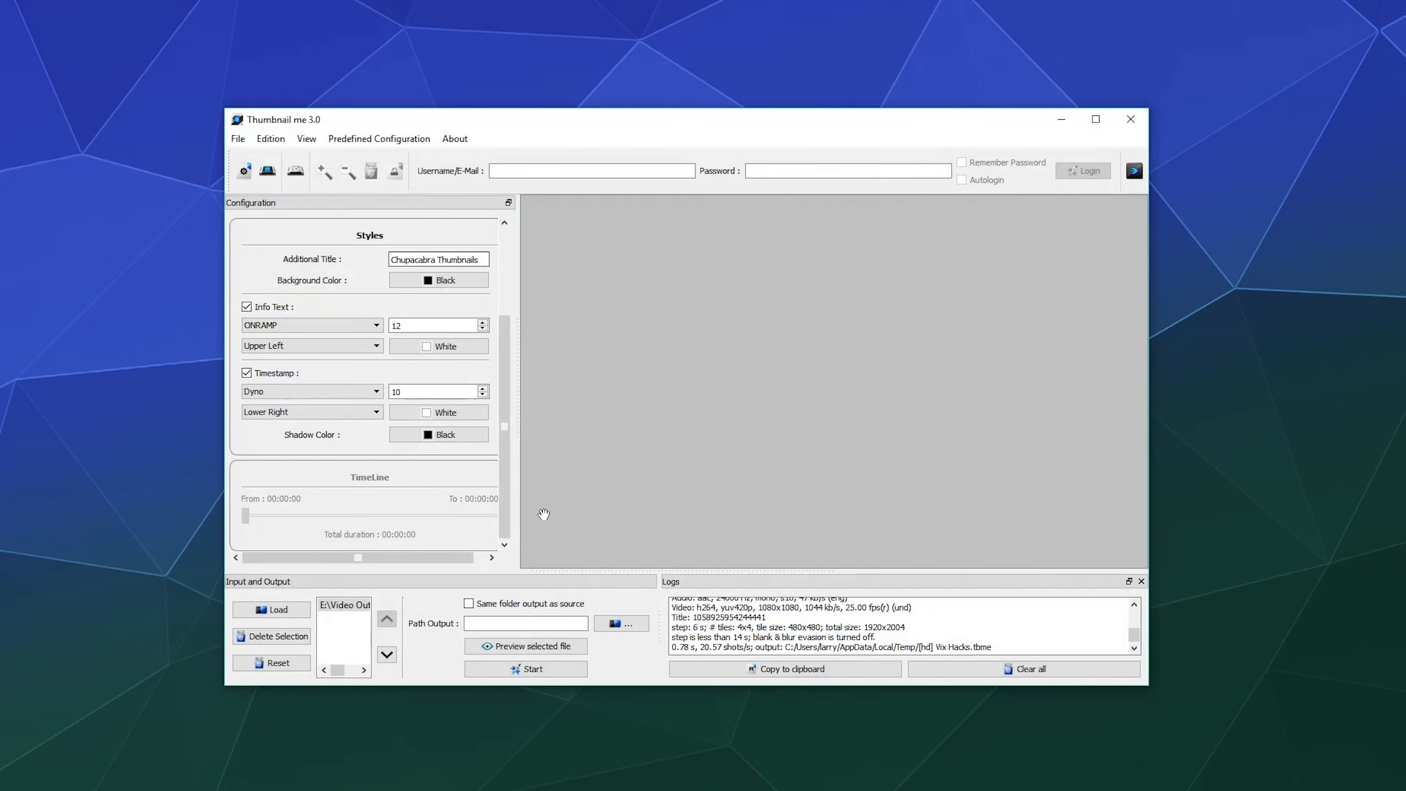
left_click(487, 605)
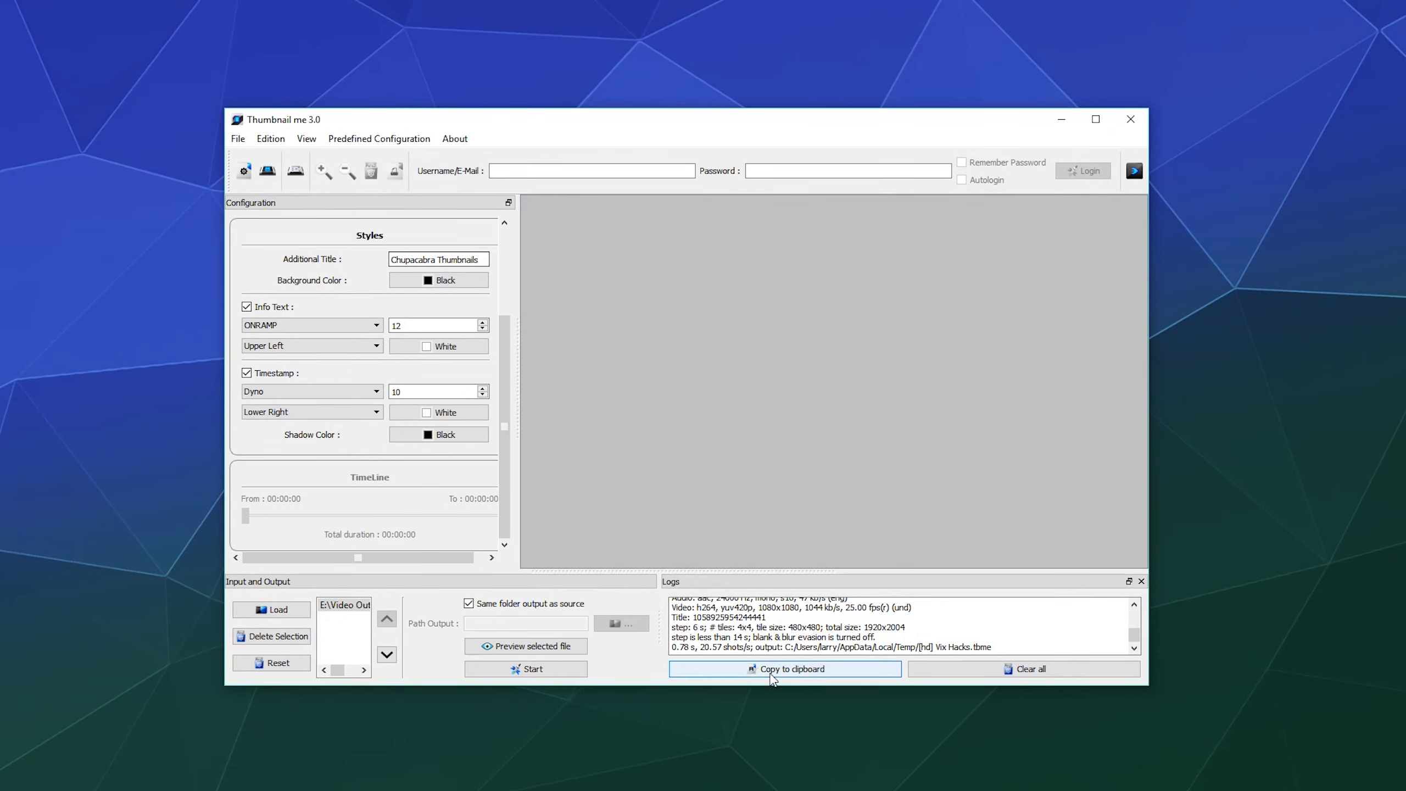
- Generate the thumbnail sheet for the loaded video and close the save summary
left_click(493, 671)
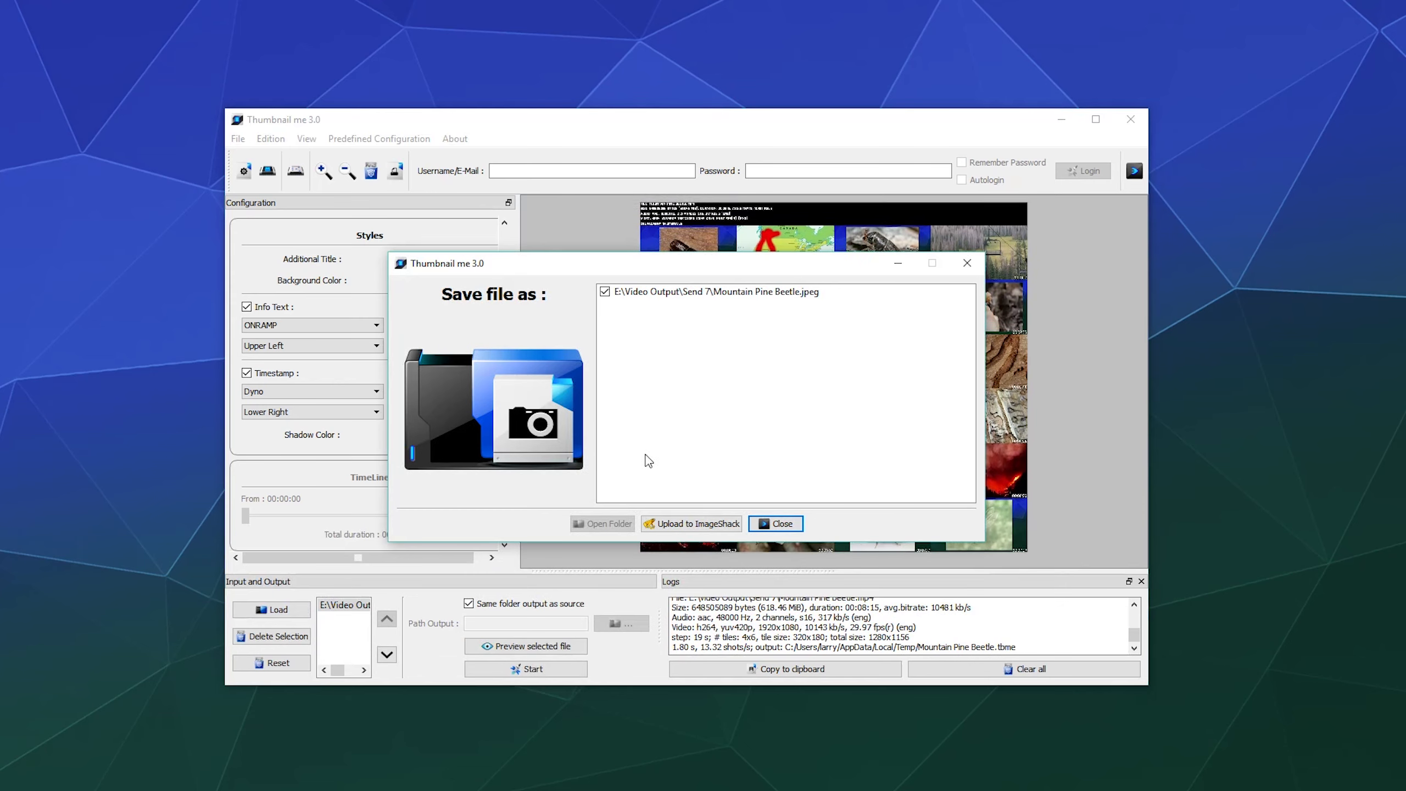
left_click(775, 524)
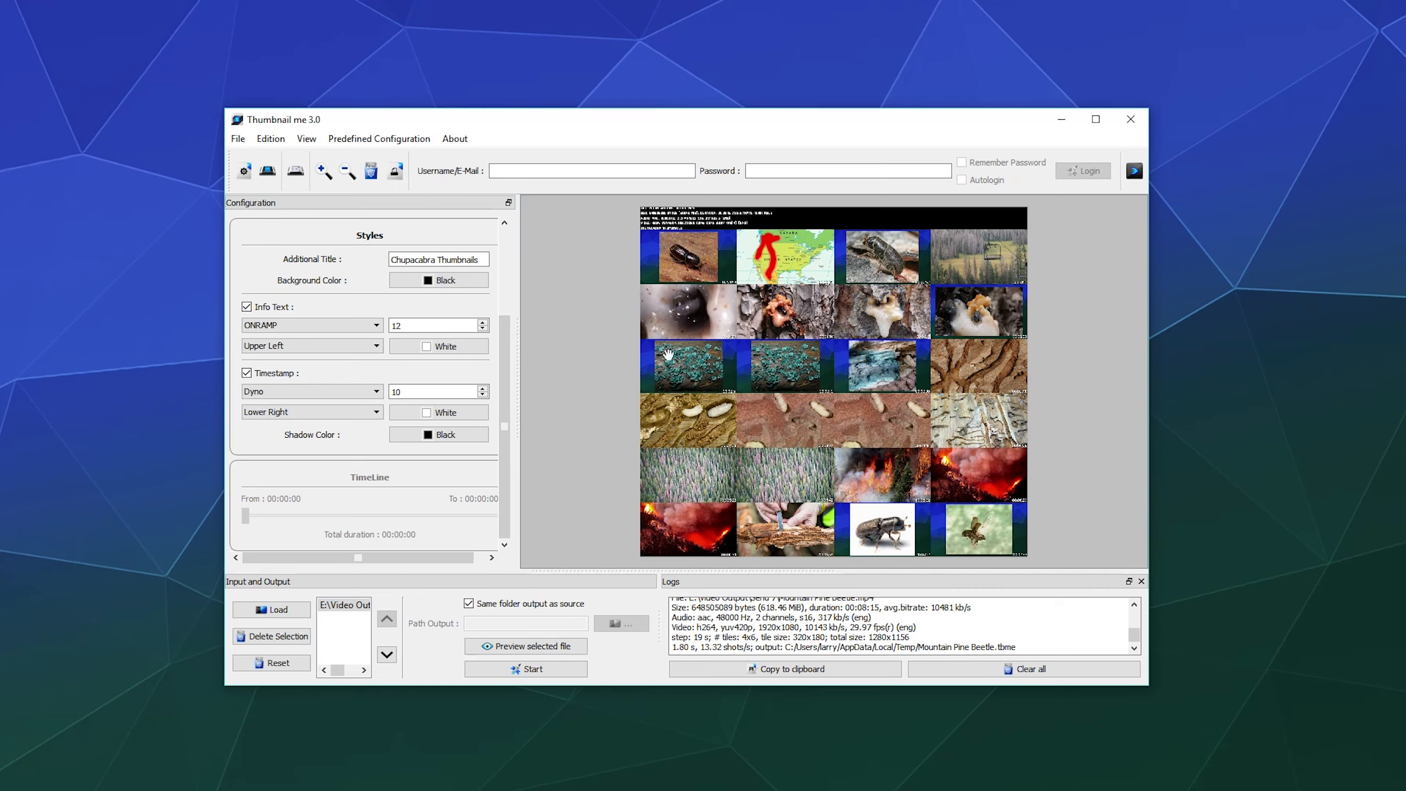
scroll(380, 278, "up", 3)
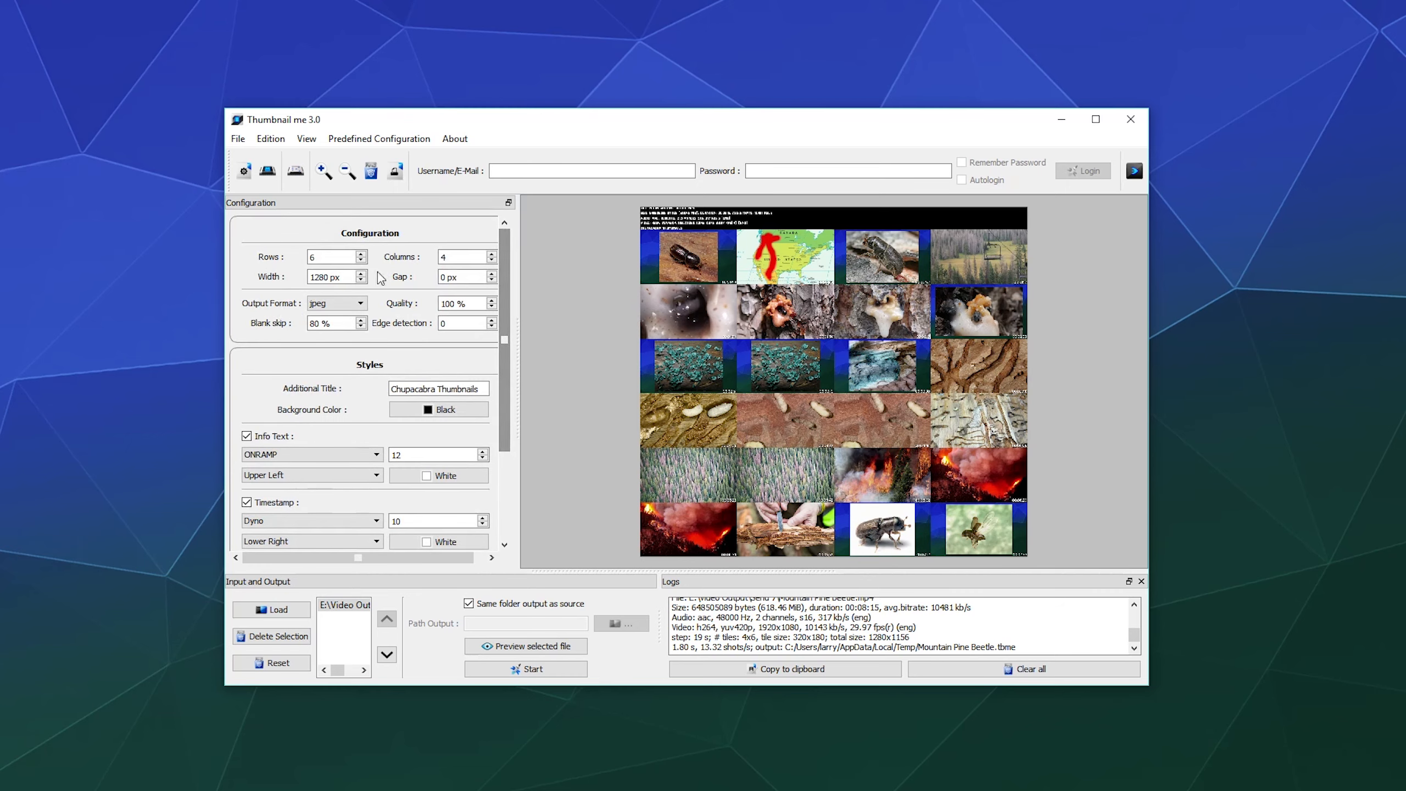